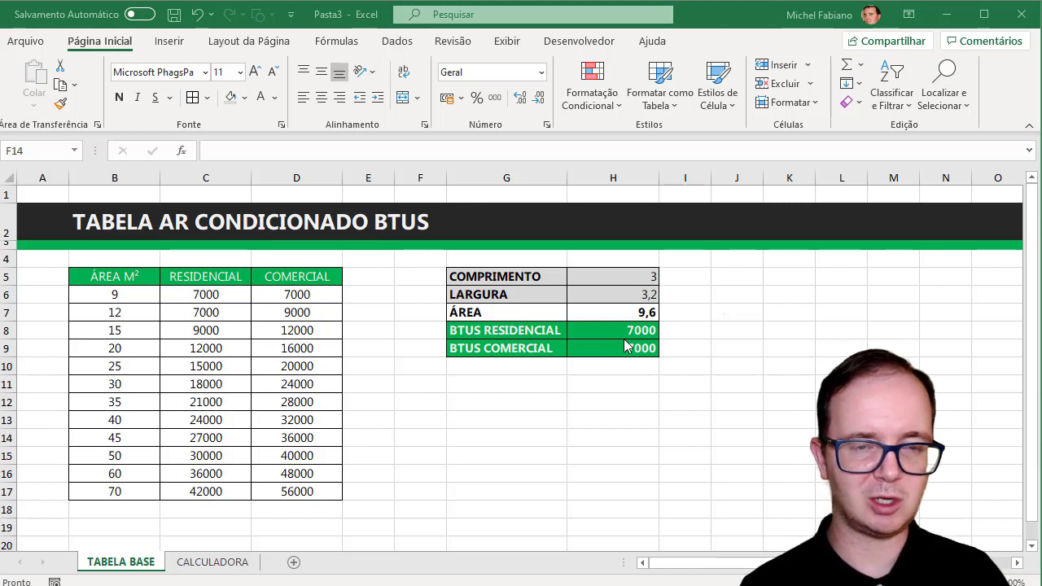
# Step: Review the CALCULADORA and TABELA BASE sheets, checking the length and width values in H5 and H6
pyautogui.click(235, 562)
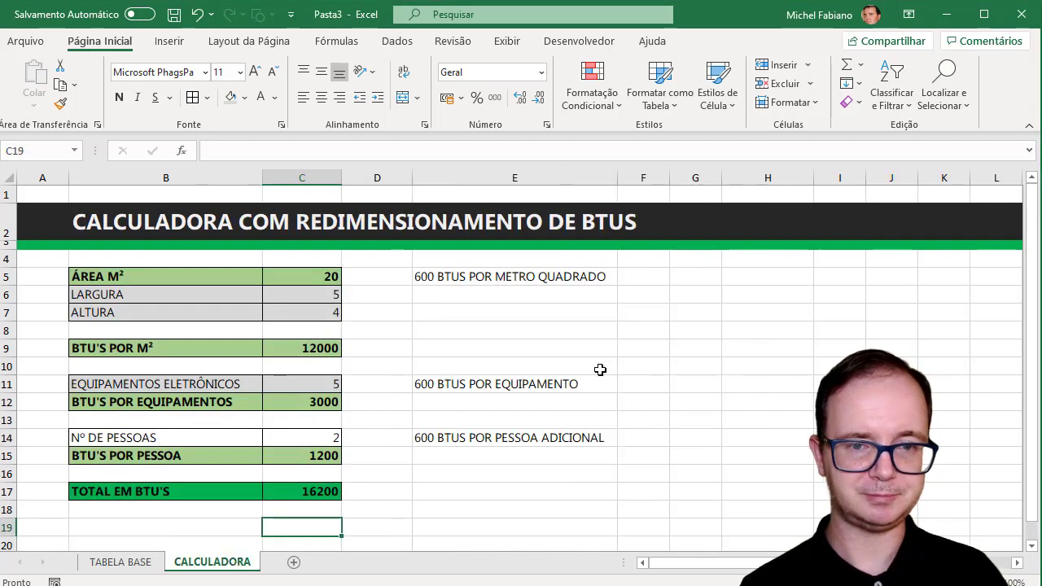
pyautogui.click(691, 338)
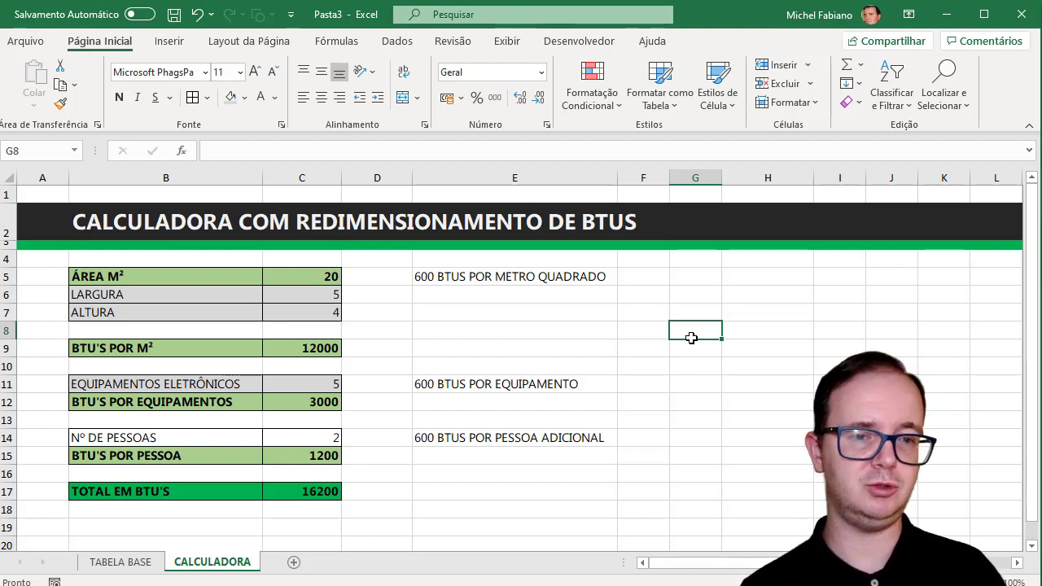
pyautogui.click(132, 563)
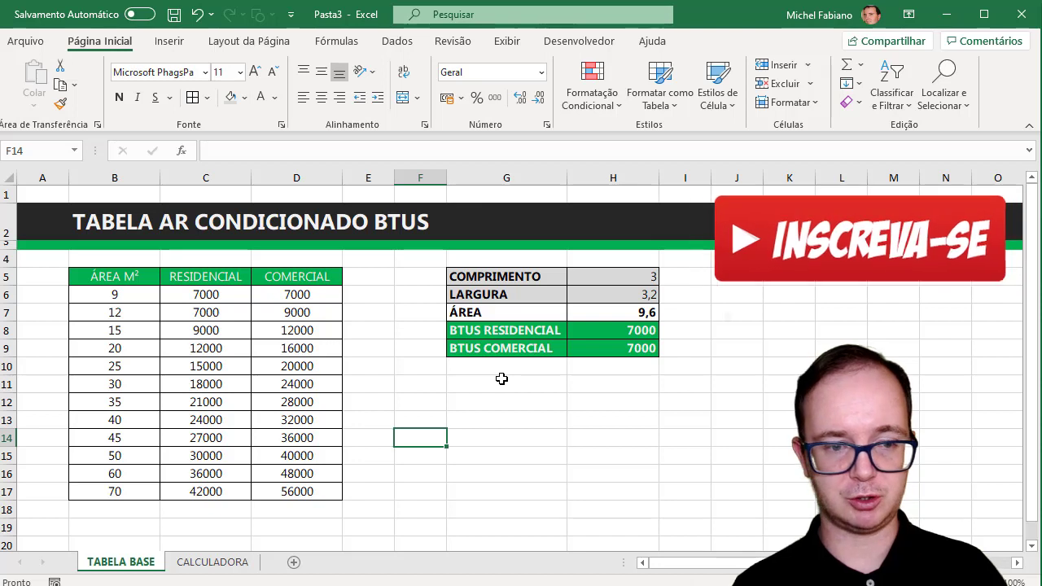
pyautogui.moveTo(117, 274); pyautogui.dragTo(281, 493)
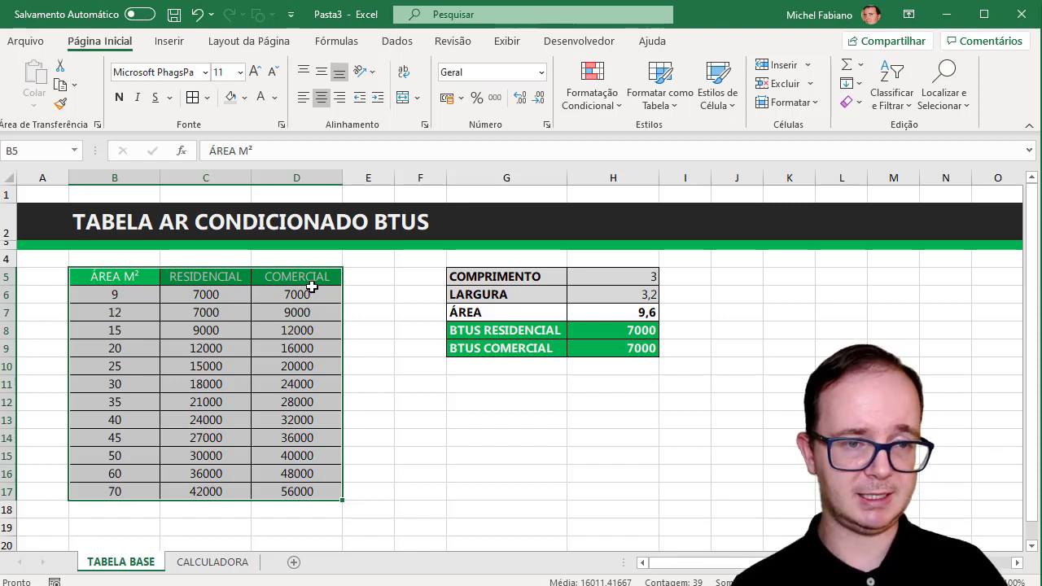
pyautogui.click(617, 278)
pyautogui.click(610, 292)
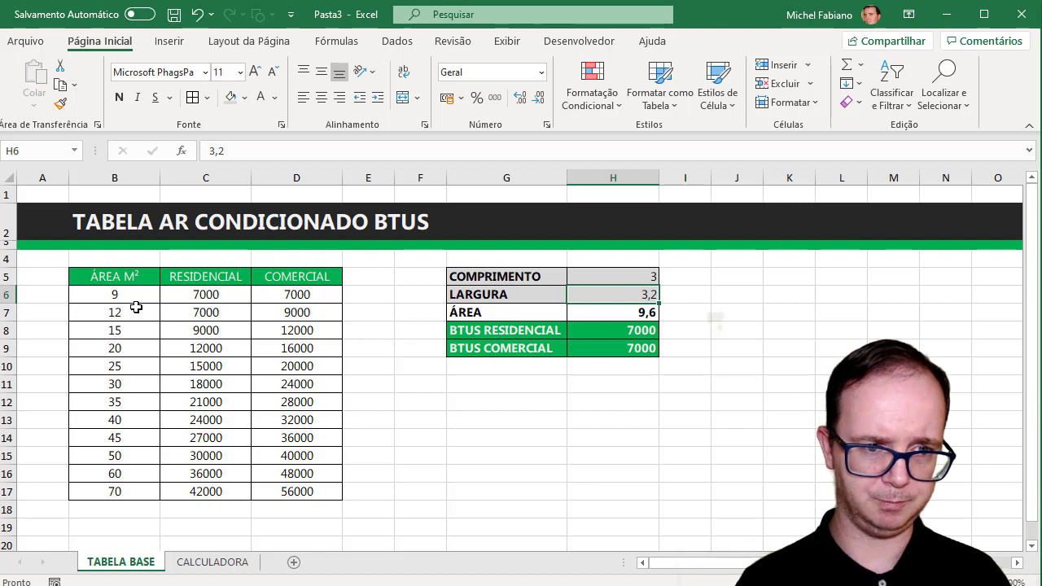
# Step: Copy the BTU table B5:D17 and paste it at B2 on a new sheet
pyautogui.moveTo(100, 277); pyautogui.dragTo(114, 296)
pyautogui.moveTo(262, 342); pyautogui.dragTo(305, 493)
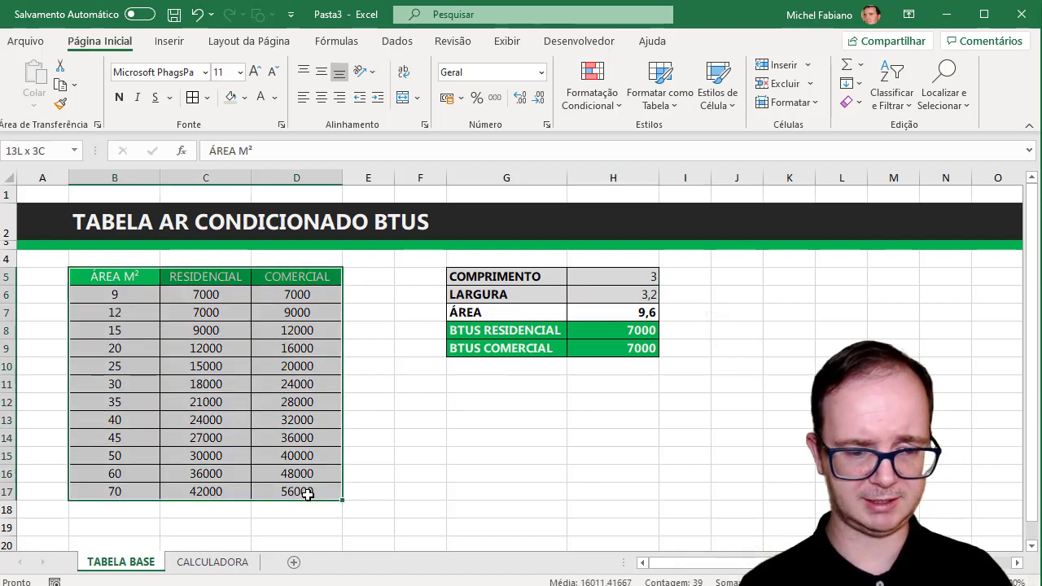
pyautogui.hotkey('ctrl', 'c')
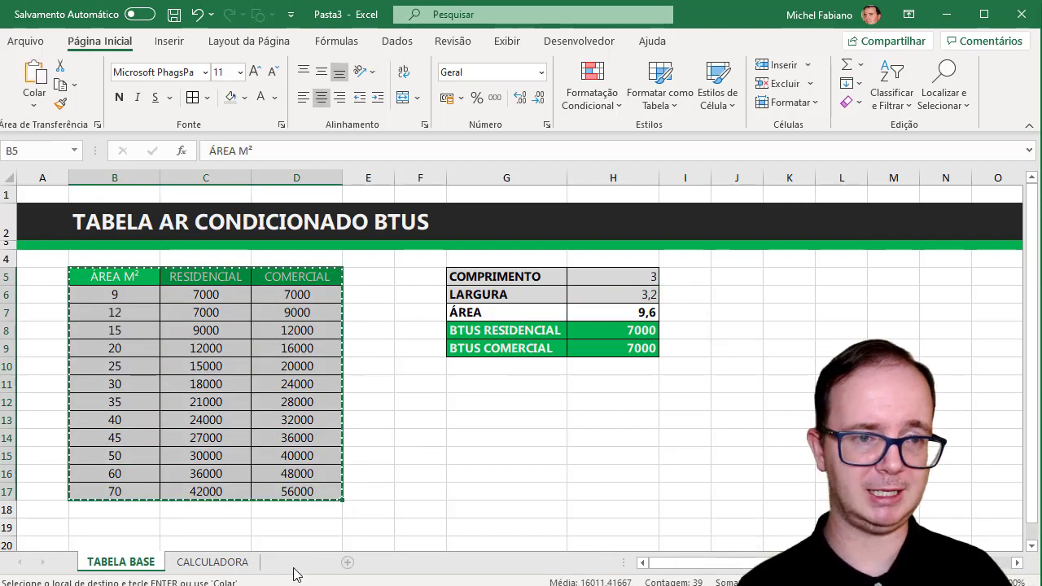
pyautogui.click(294, 561)
pyautogui.click(105, 214)
pyautogui.hotkey('ctrl', 'v')
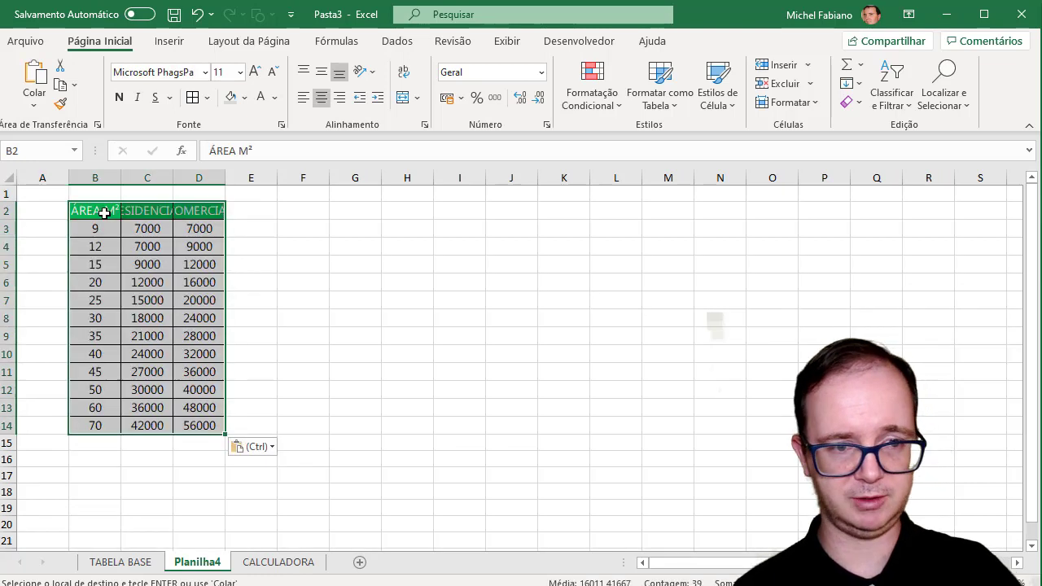
# Step: Autofit columns B:D, zoom in, narrow column A and widen column B
pyautogui.moveTo(105, 176); pyautogui.dragTo(200, 173)
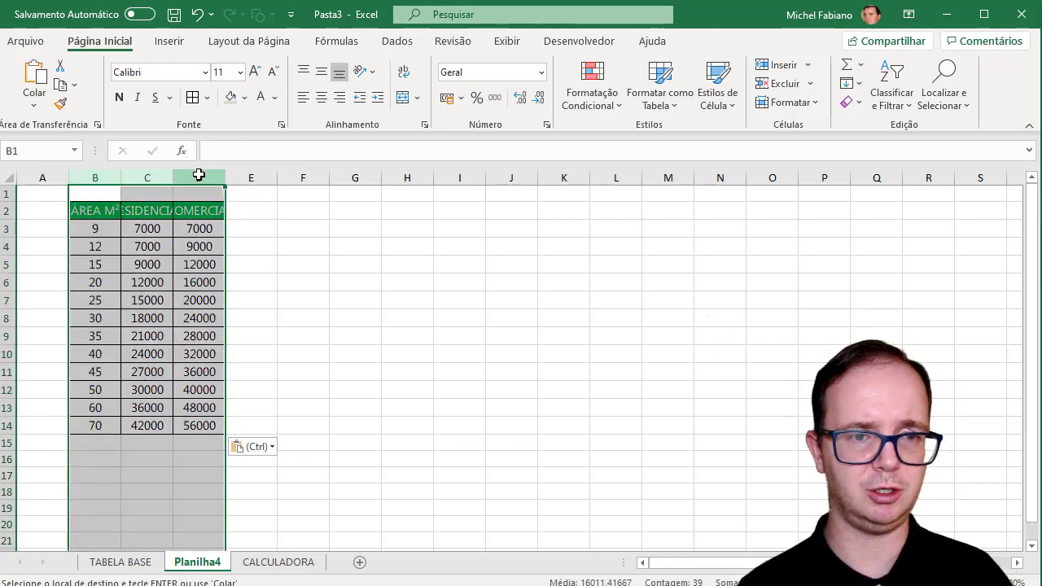
pyautogui.doubleClick(227, 176)
pyautogui.click(238, 177)
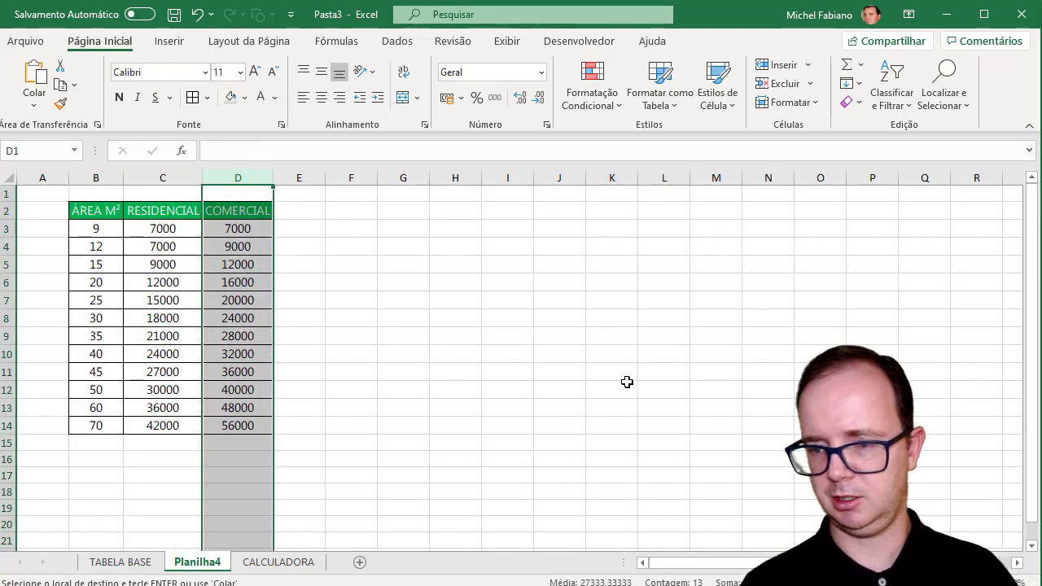
pyautogui.click(630, 382)
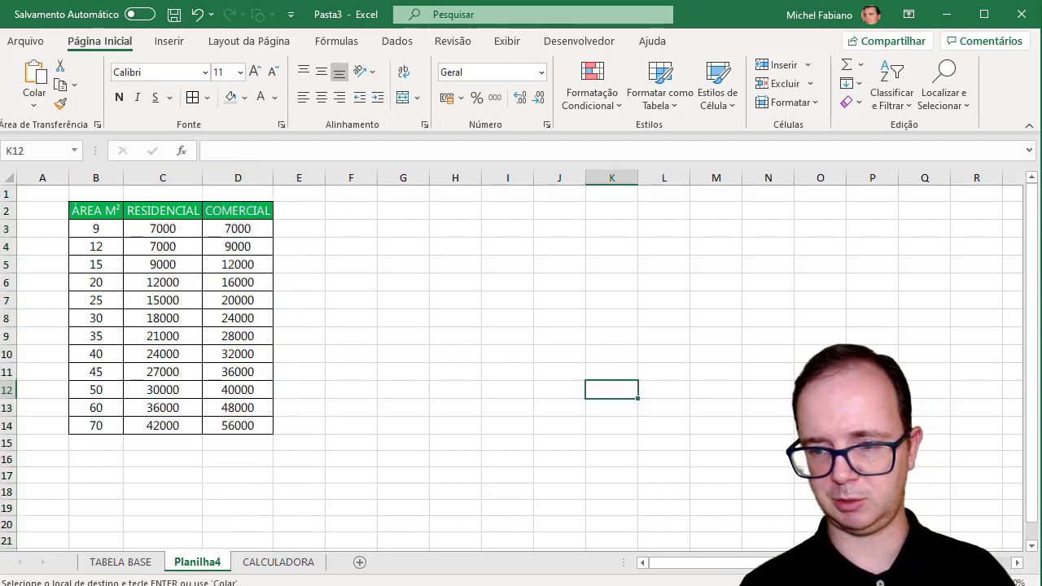
pyautogui.click(1000, 581)
pyautogui.click(1000, 582)
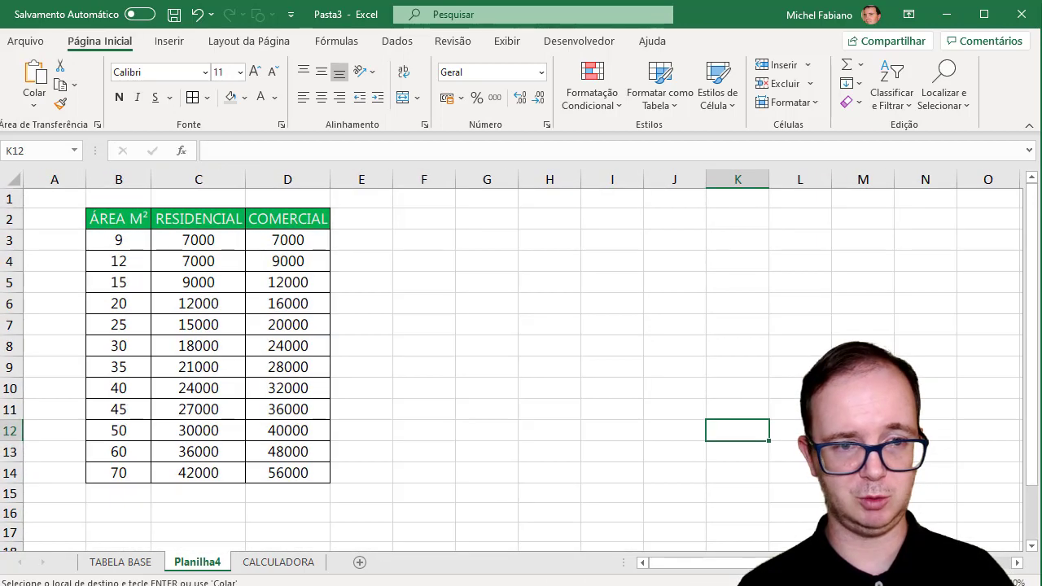
pyautogui.moveTo(85, 181); pyautogui.dragTo(57, 187)
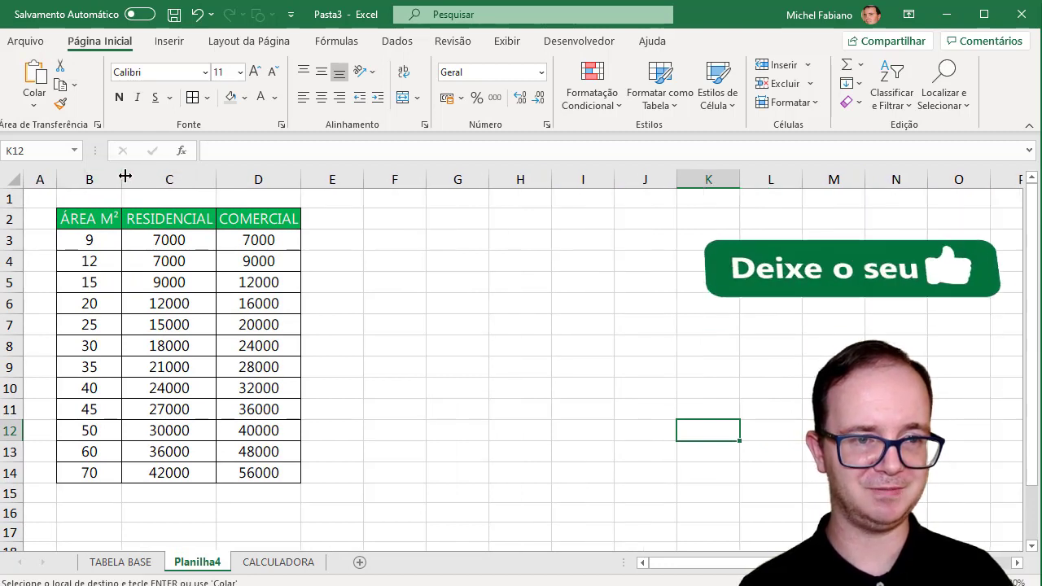
pyautogui.moveTo(122, 177); pyautogui.dragTo(135, 177)
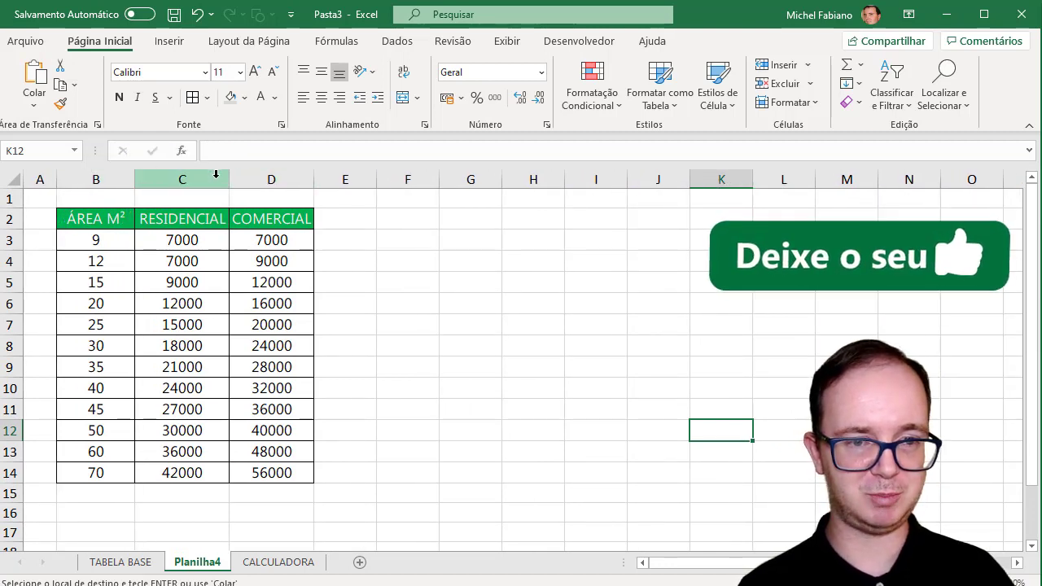
pyautogui.moveTo(214, 177); pyautogui.dragTo(340, 179)
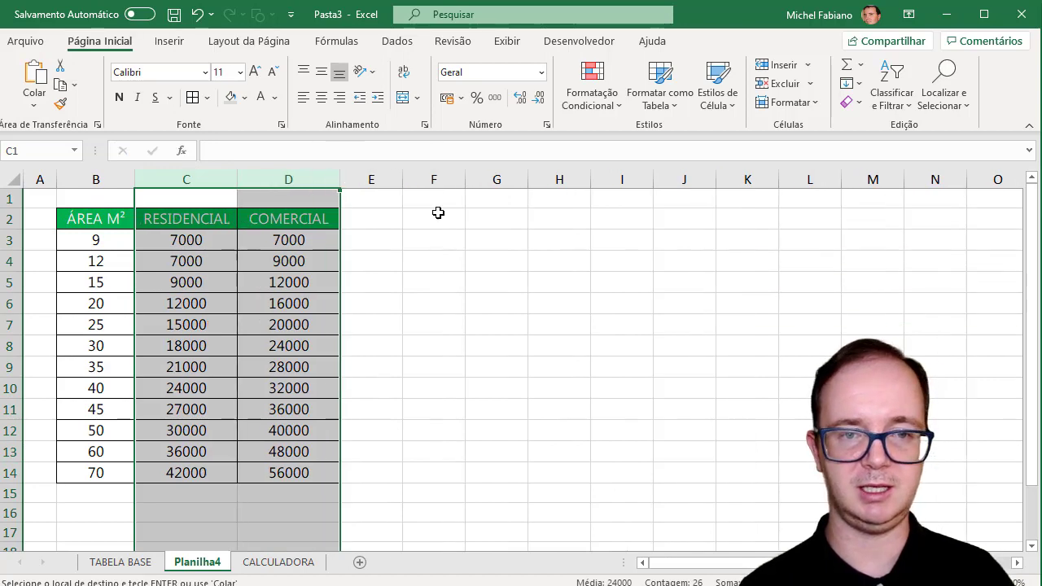
# Step: Bring the labels from TABELA BASE G5:G9 into Planilha4 F2:F6 and autofit column F
pyautogui.click(140, 561)
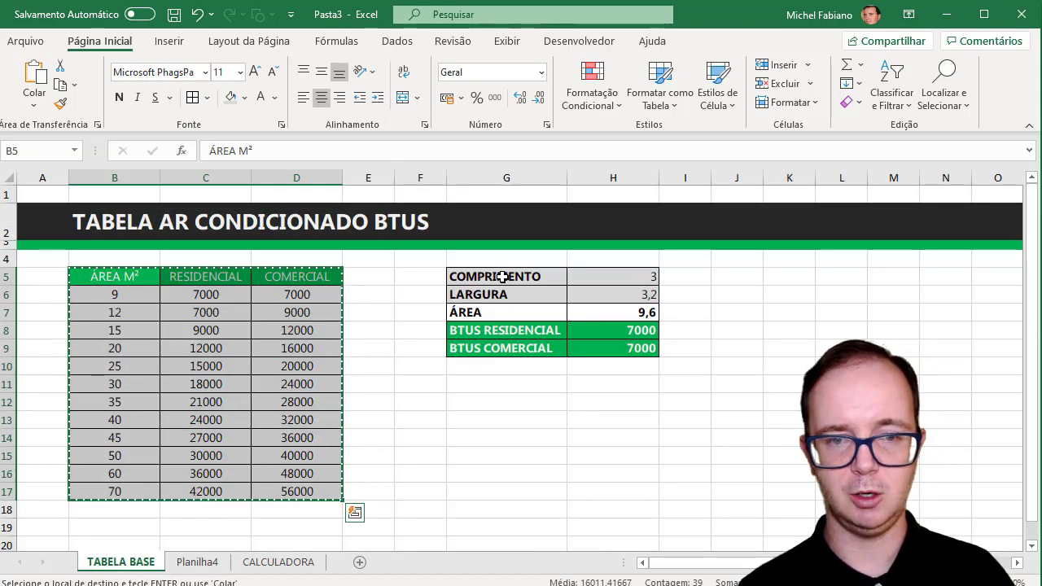
pyautogui.moveTo(502, 280); pyautogui.dragTo(496, 345)
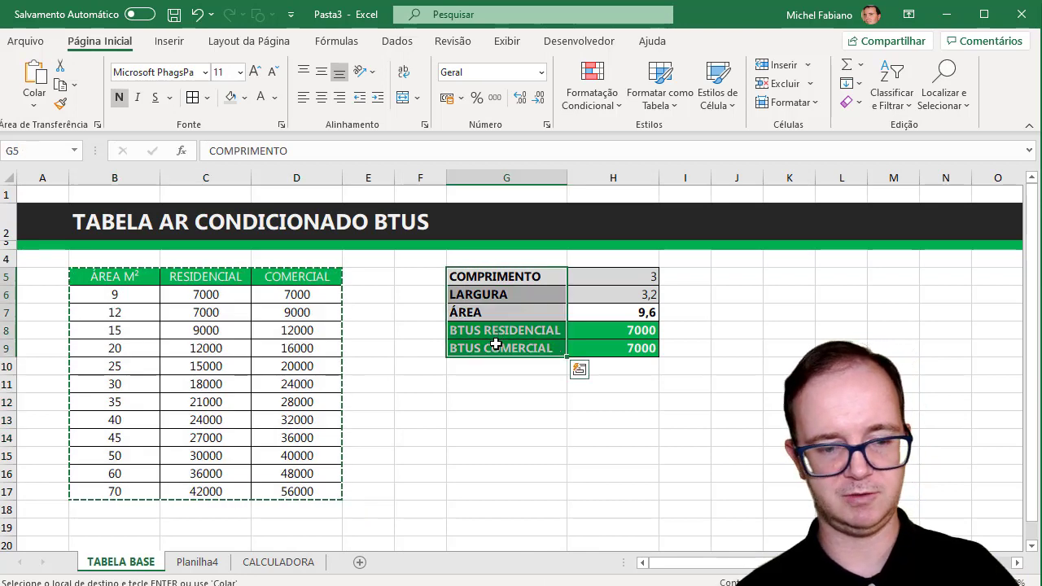
pyautogui.click(197, 562)
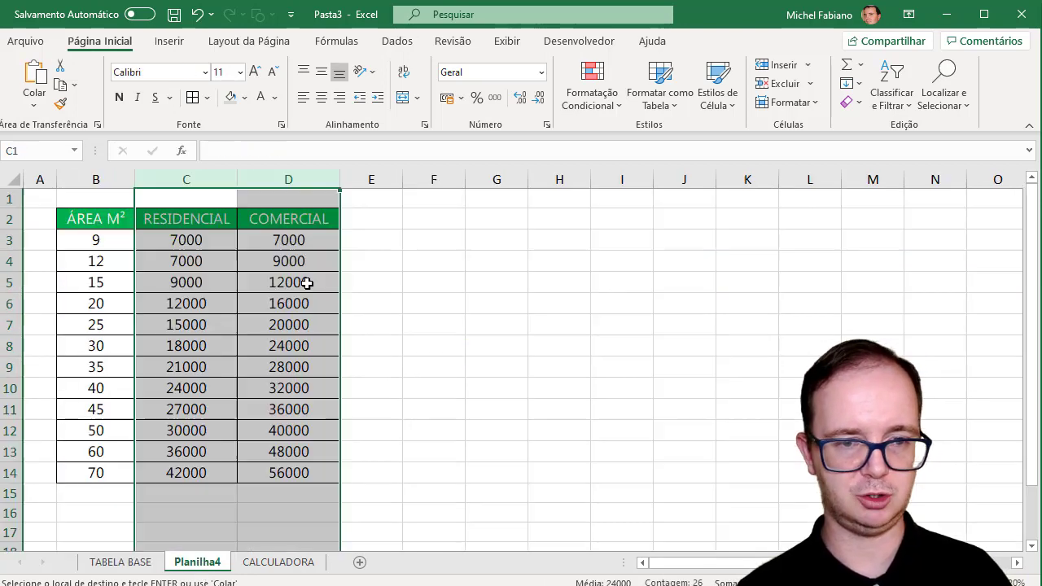
pyautogui.click(445, 215)
pyautogui.hotkey('ctrl', 'v')
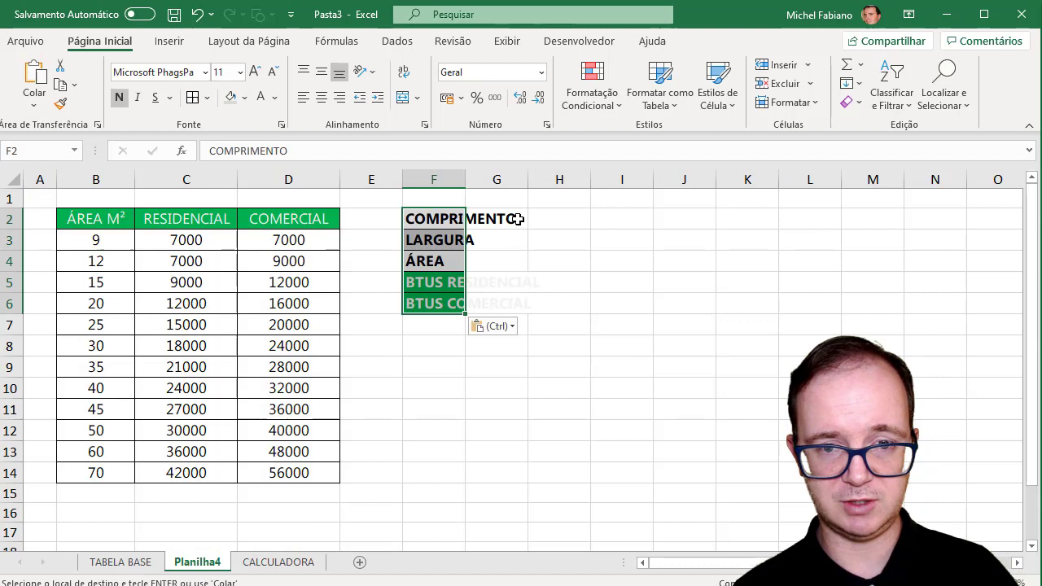
pyautogui.doubleClick(466, 178)
pyautogui.click(586, 220)
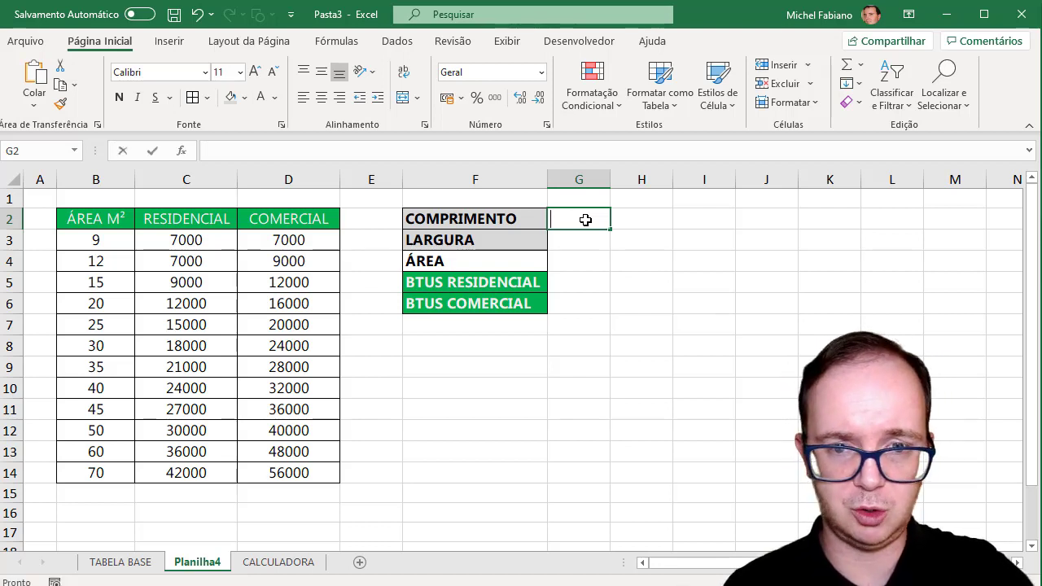
# Step: Enter length 4 in G2 and width 3 in G3
pyautogui.write('4')
pyautogui.press('Return')
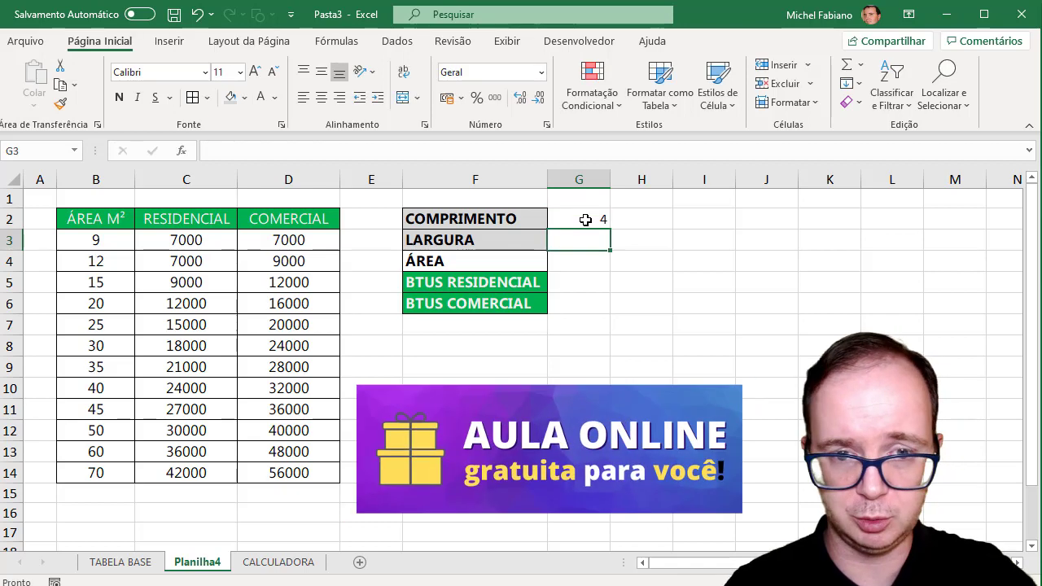
pyautogui.write('3')
pyautogui.press('Return')
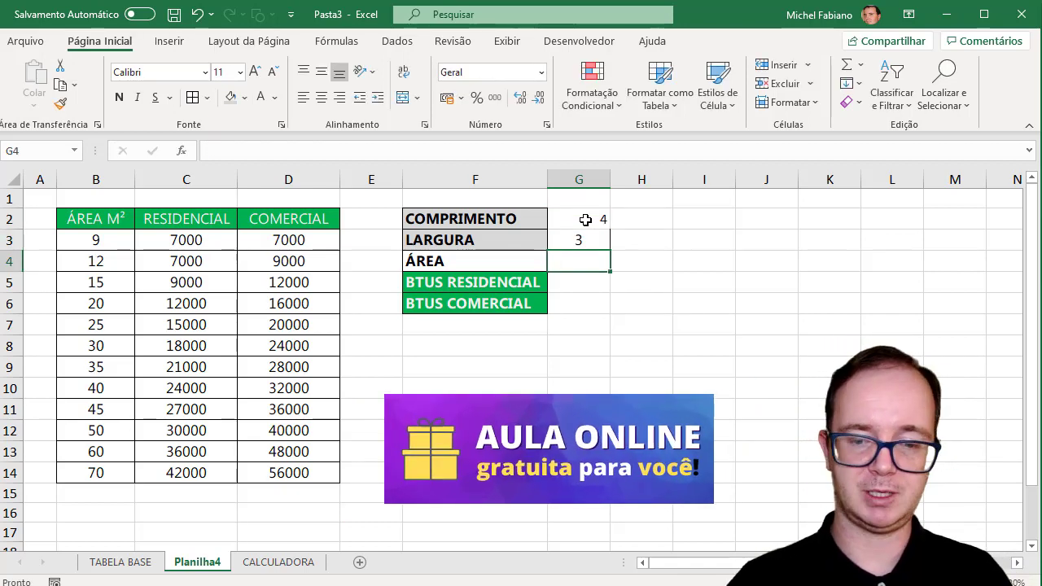
# Step: Put the area formula =G2*G3 in G4, giving 12
pyautogui.write('=')
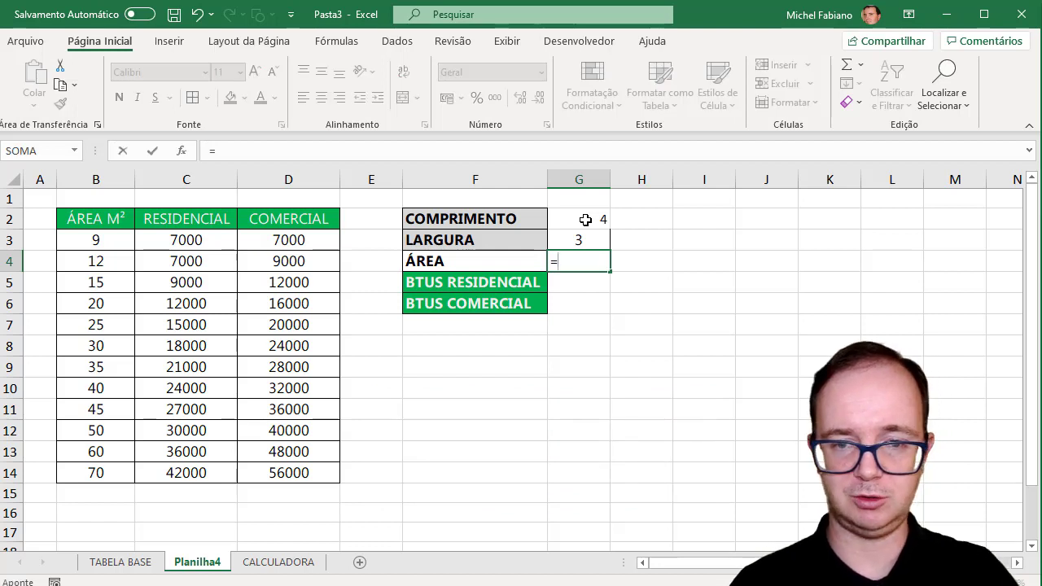
pyautogui.click(585, 220)
pyautogui.write('*')
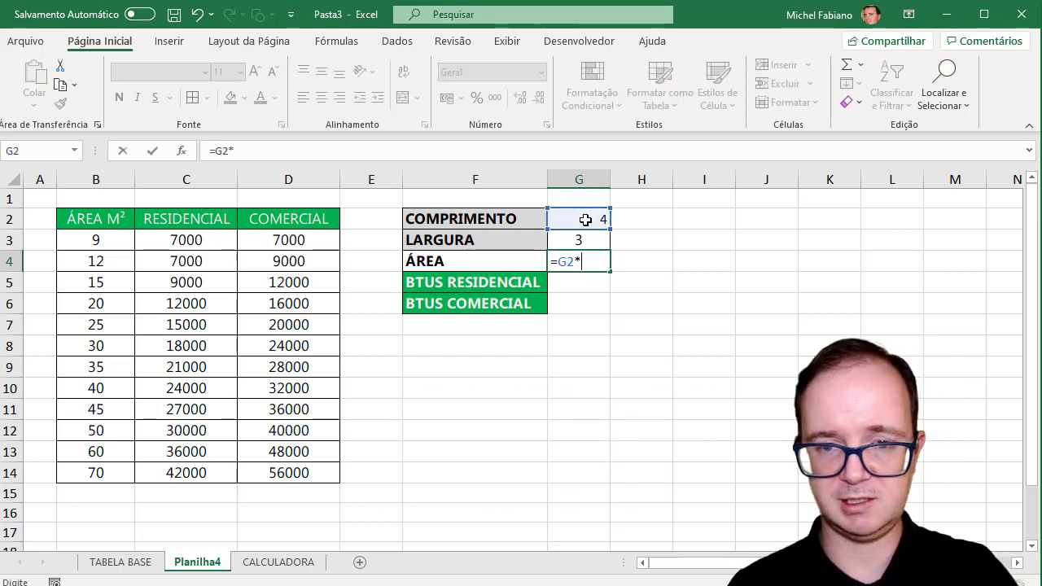
pyautogui.click(597, 241)
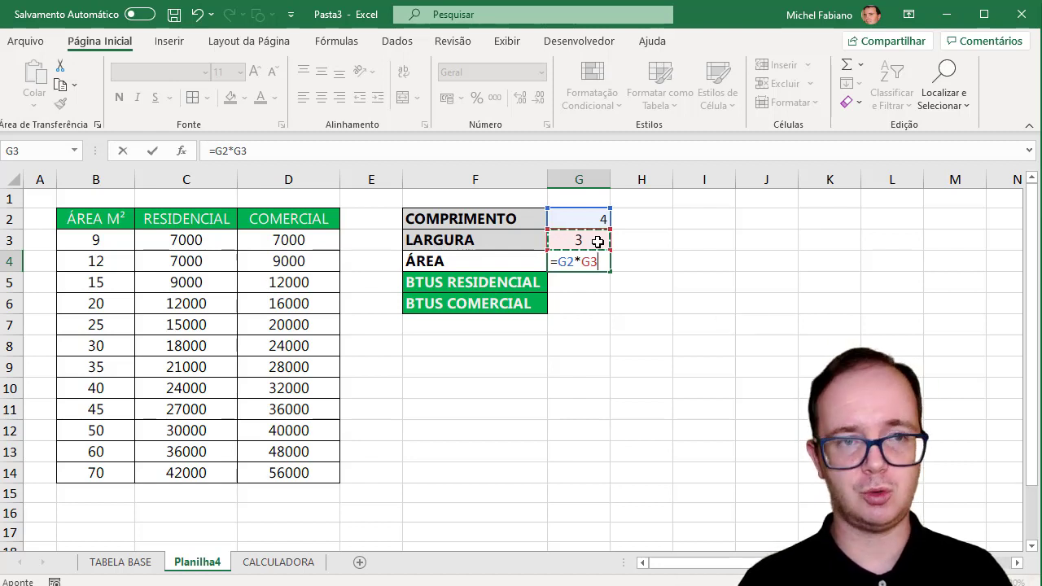
pyautogui.press('Return')
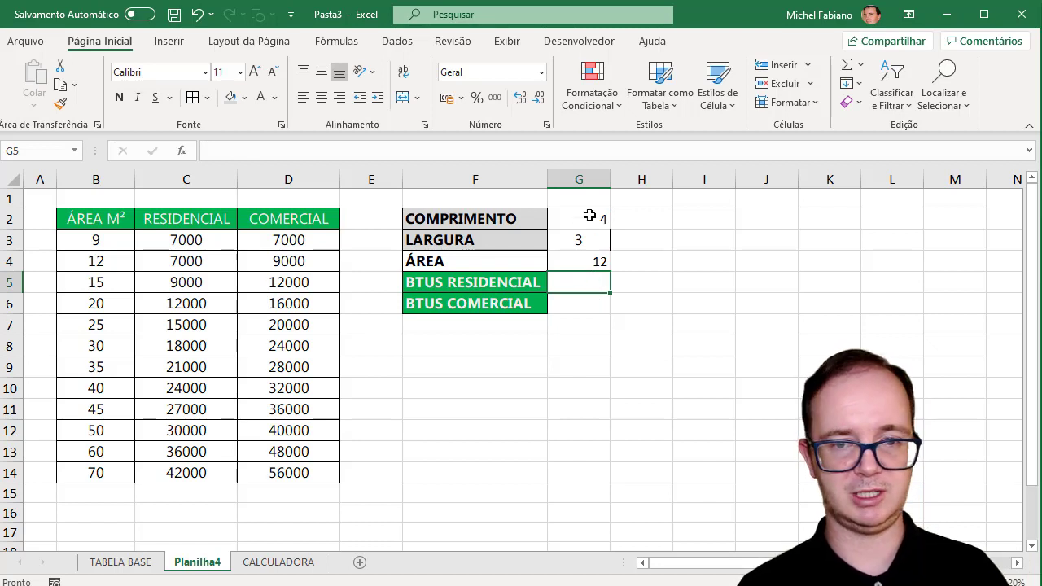
pyautogui.moveTo(588, 214); pyautogui.dragTo(581, 303)
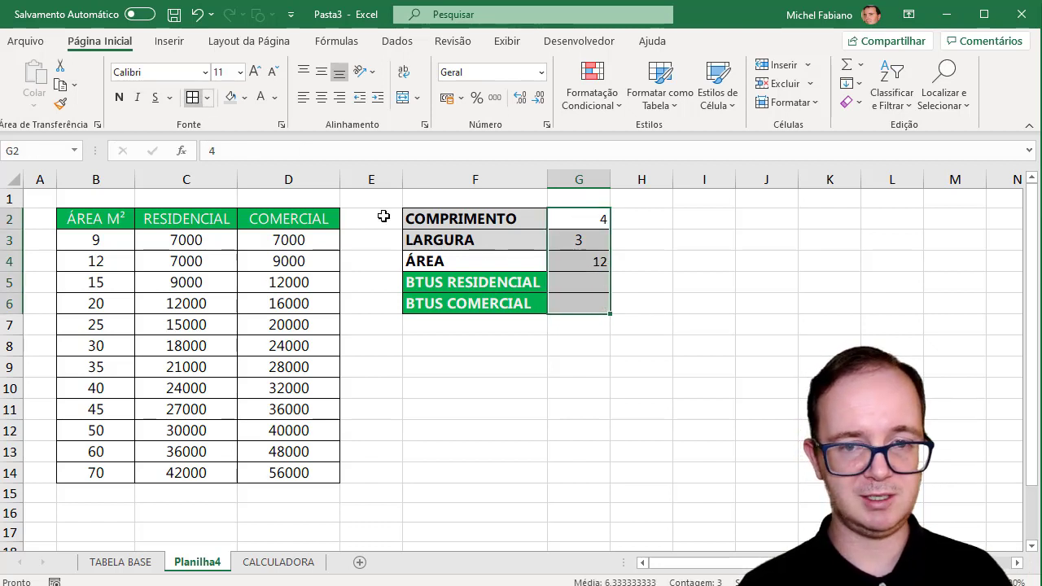
# Step: Centre the values in G2:G6 and widen column G
pyautogui.click(323, 98)
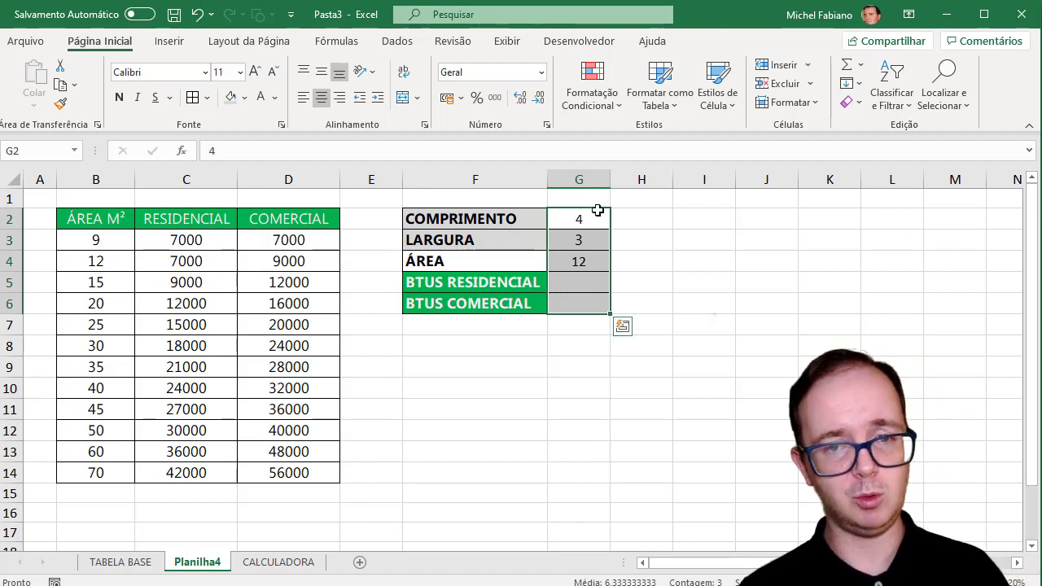
pyautogui.moveTo(609, 180); pyautogui.dragTo(639, 179)
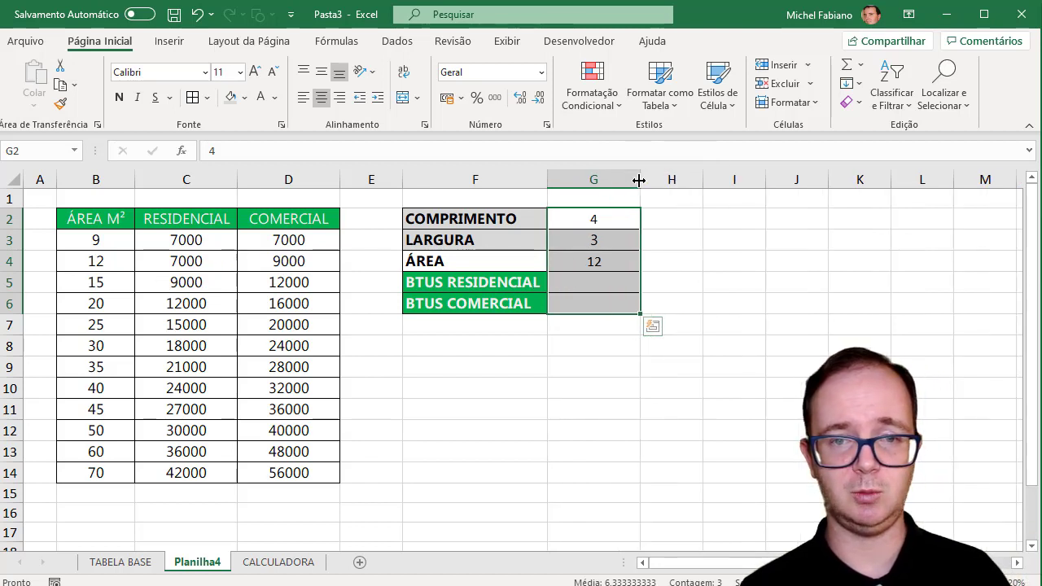
pyautogui.click(594, 292)
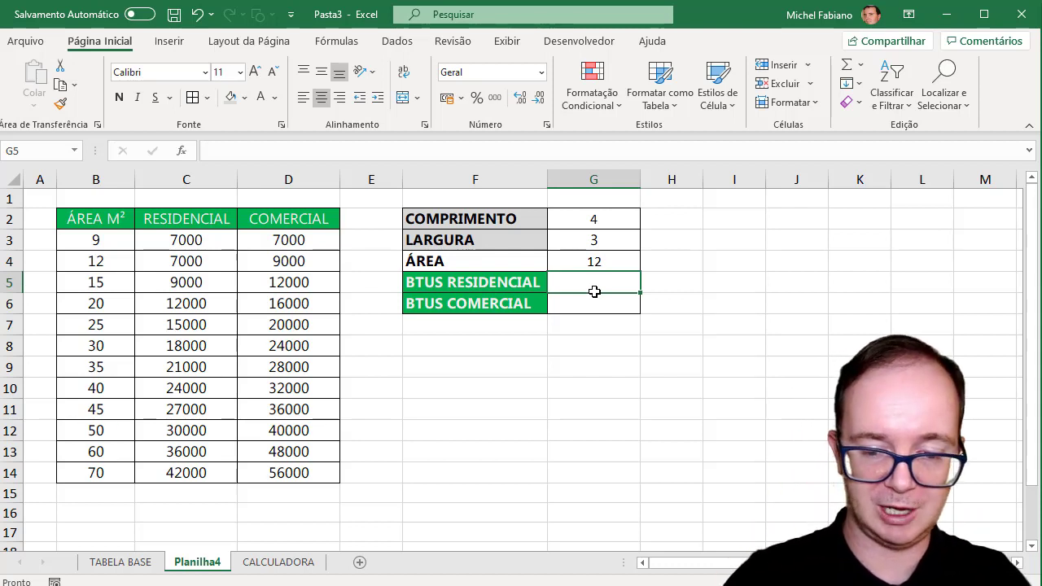
# Step: Type =PROCV(G4;B2:C14;2;1) into G5 to look up the area's residential BTUs
pyautogui.write('=PROCV')
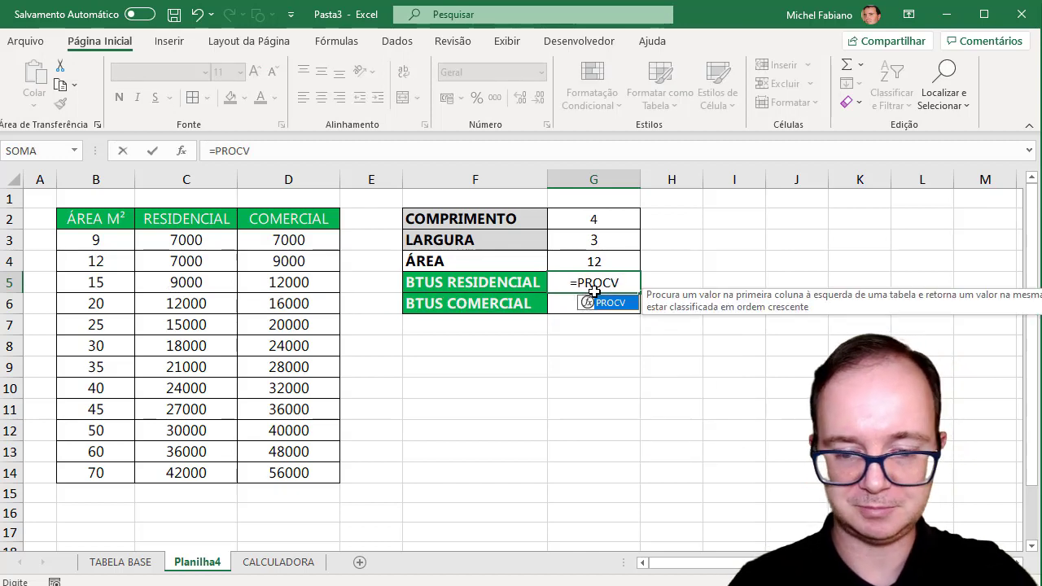
pyautogui.write('(')
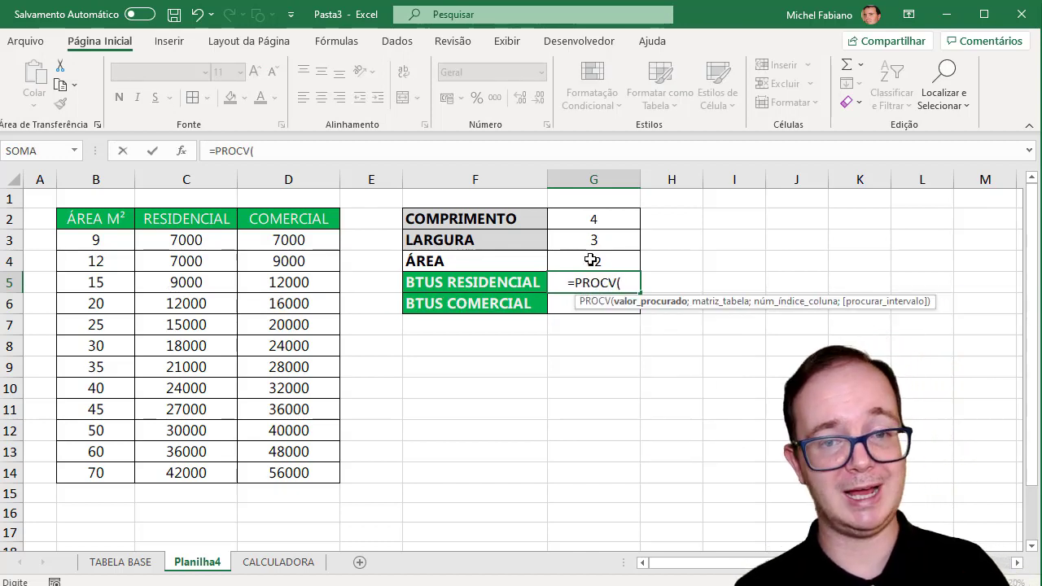
pyautogui.click(589, 260)
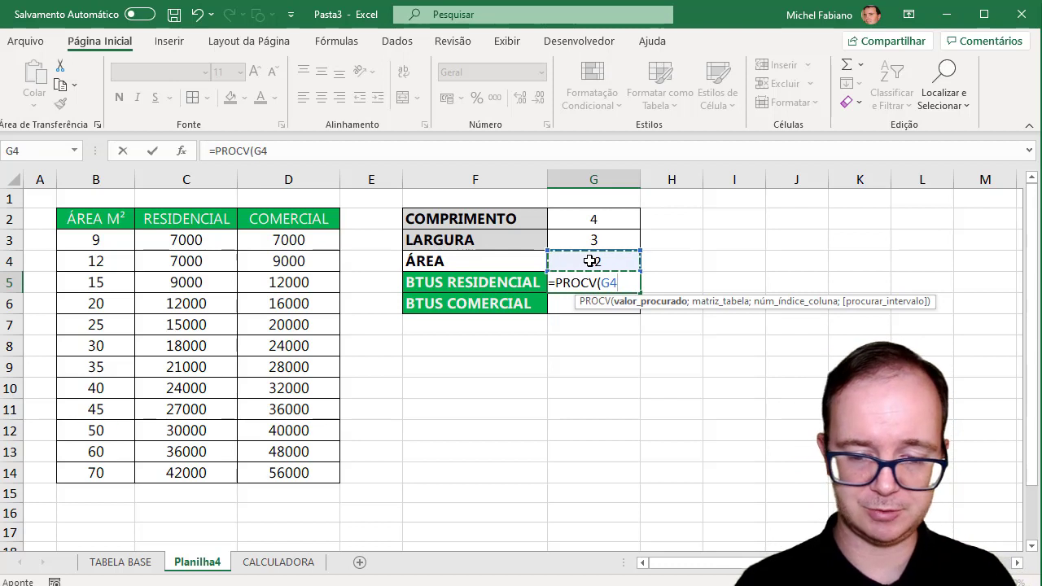
pyautogui.write(';')
pyautogui.moveTo(65, 217); pyautogui.dragTo(219, 472)
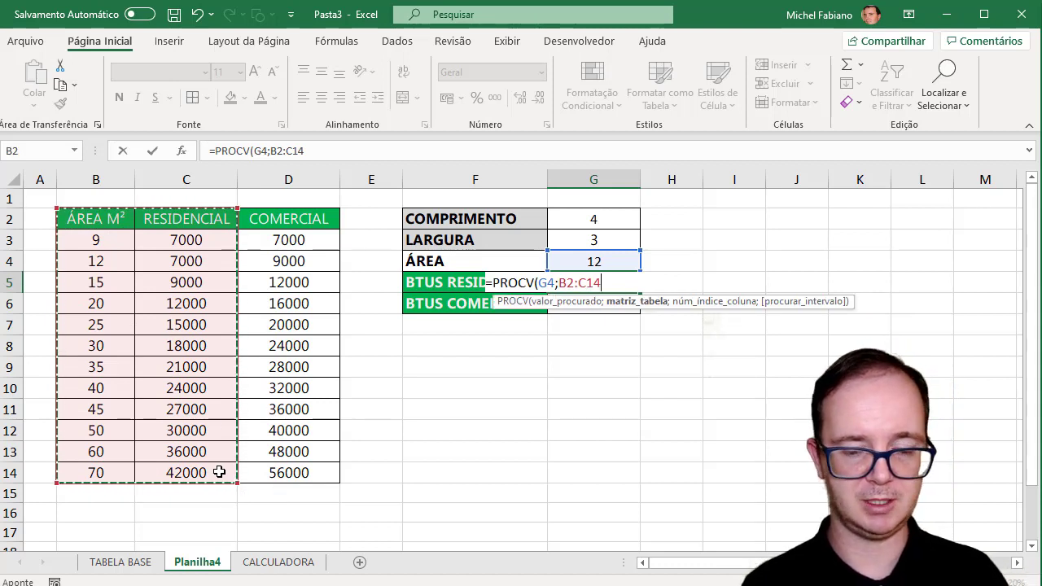
pyautogui.write(';2')
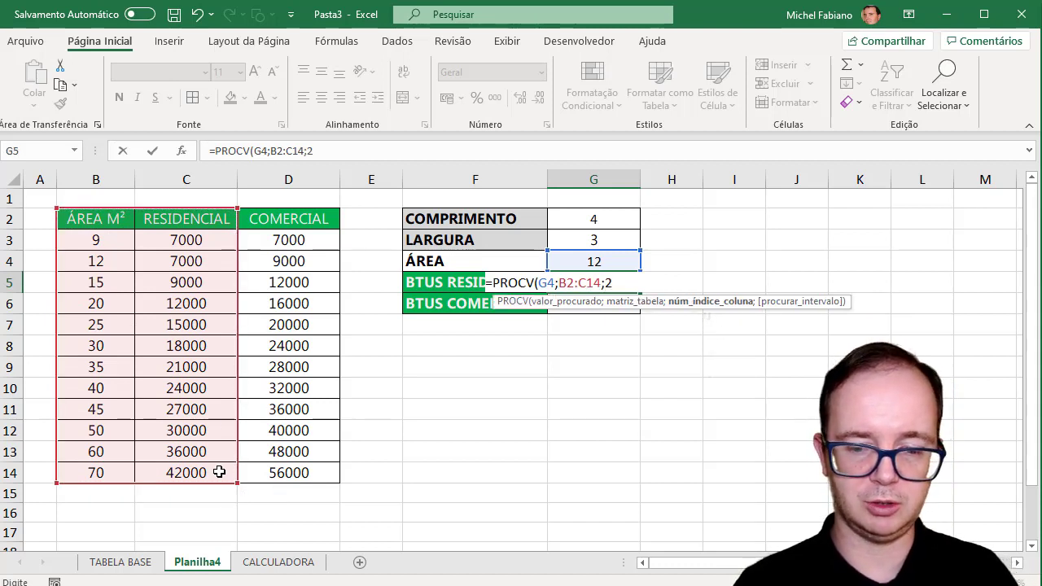
pyautogui.write(';')
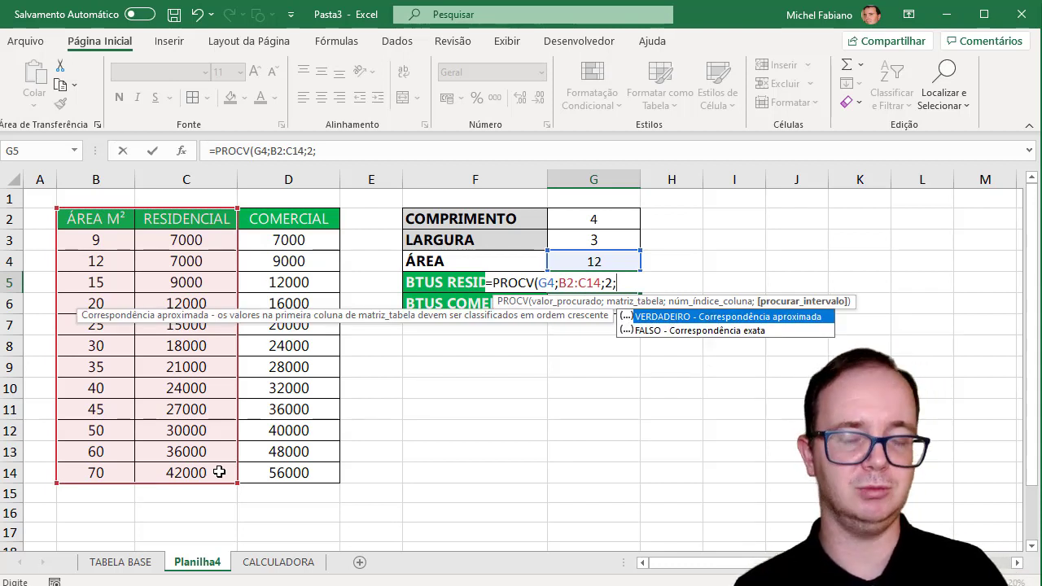
pyautogui.write('1')
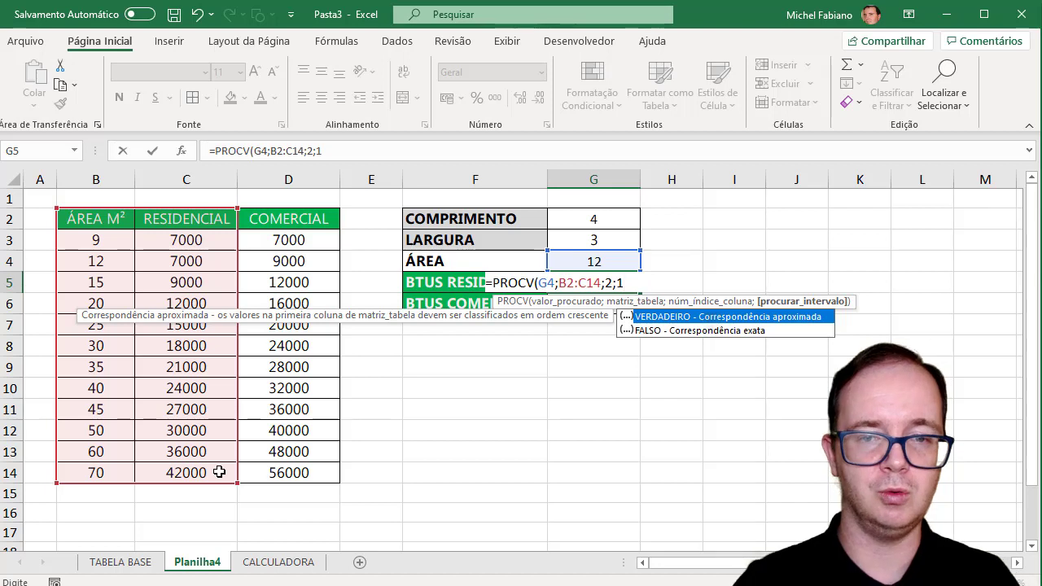
pyautogui.write(')')
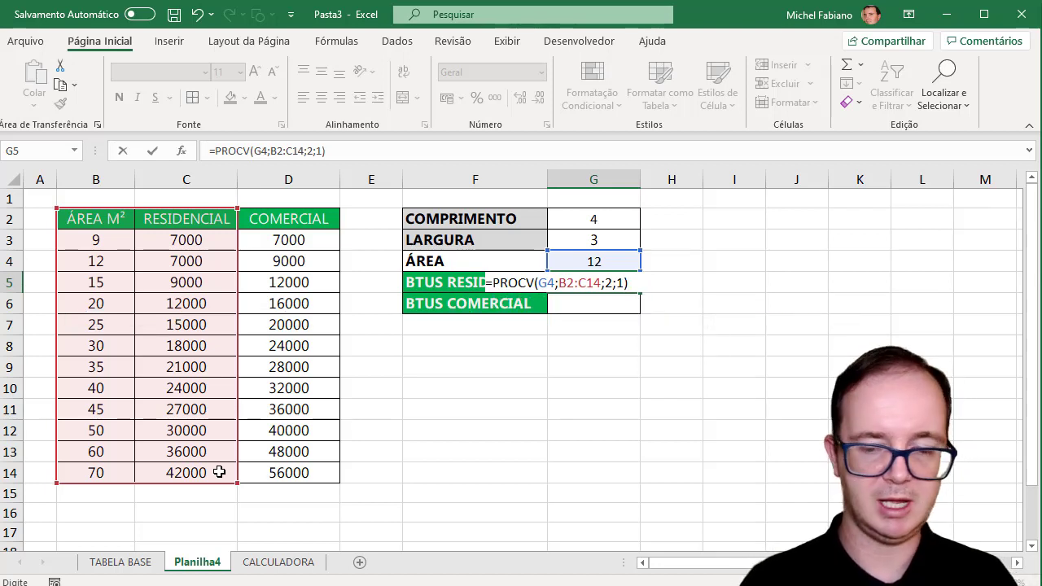
# Step: Commit the residential lookup and test widths of 4 and then 5,3 in G3
pyautogui.press('Return')
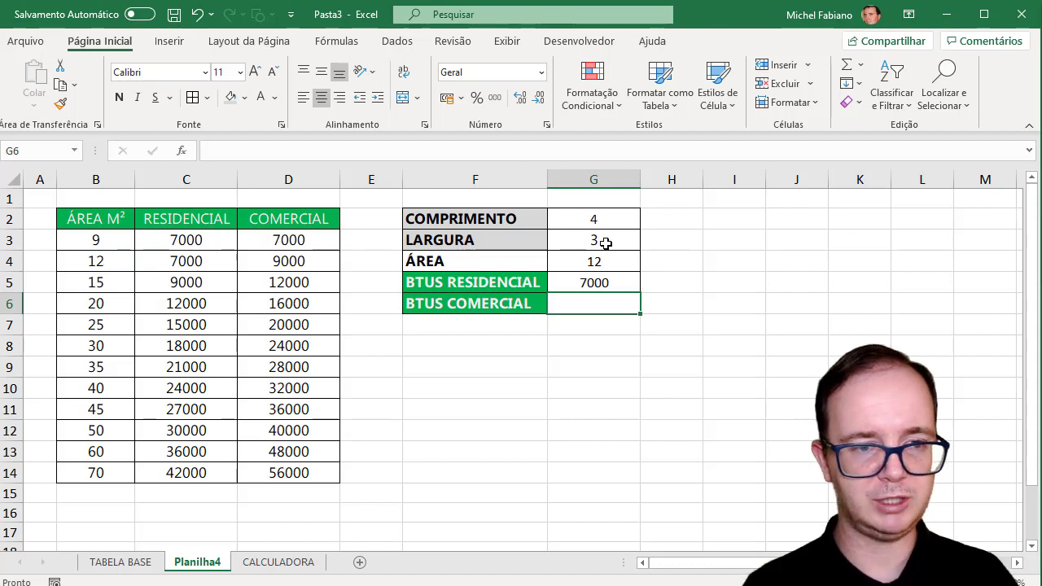
pyautogui.click(606, 243)
pyautogui.write('4')
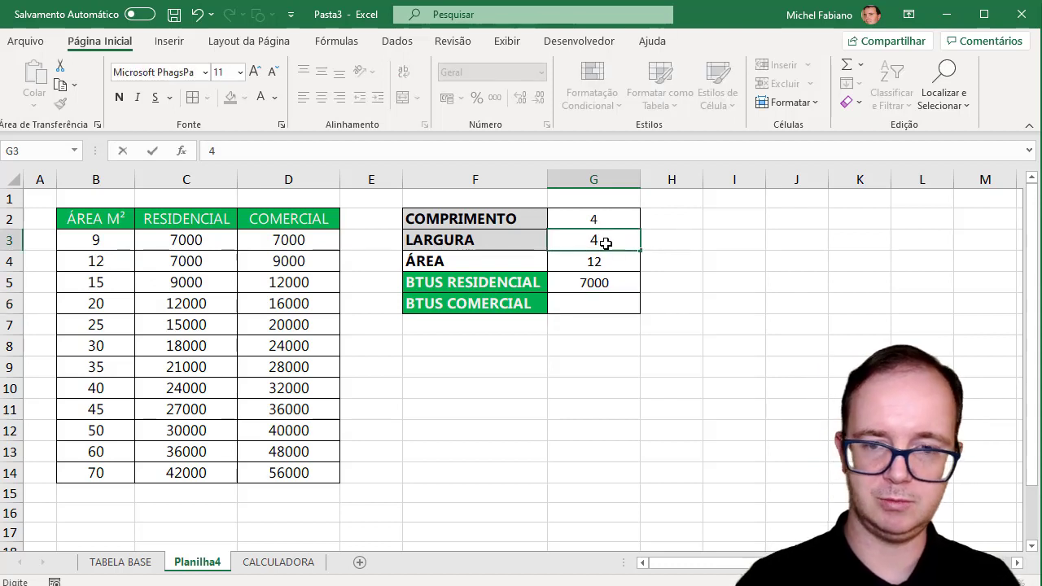
pyautogui.press('Return')
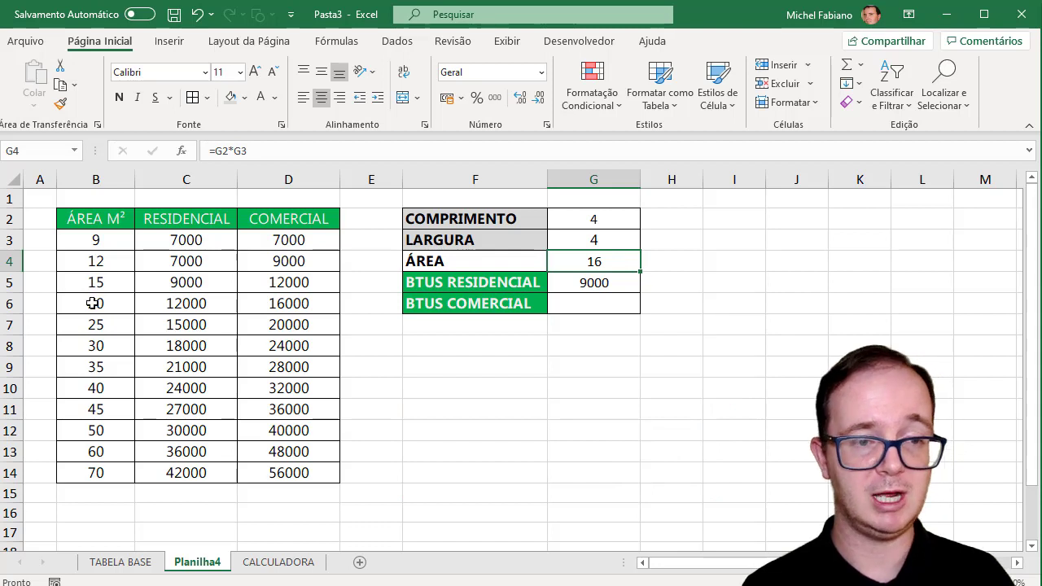
pyautogui.click(591, 241)
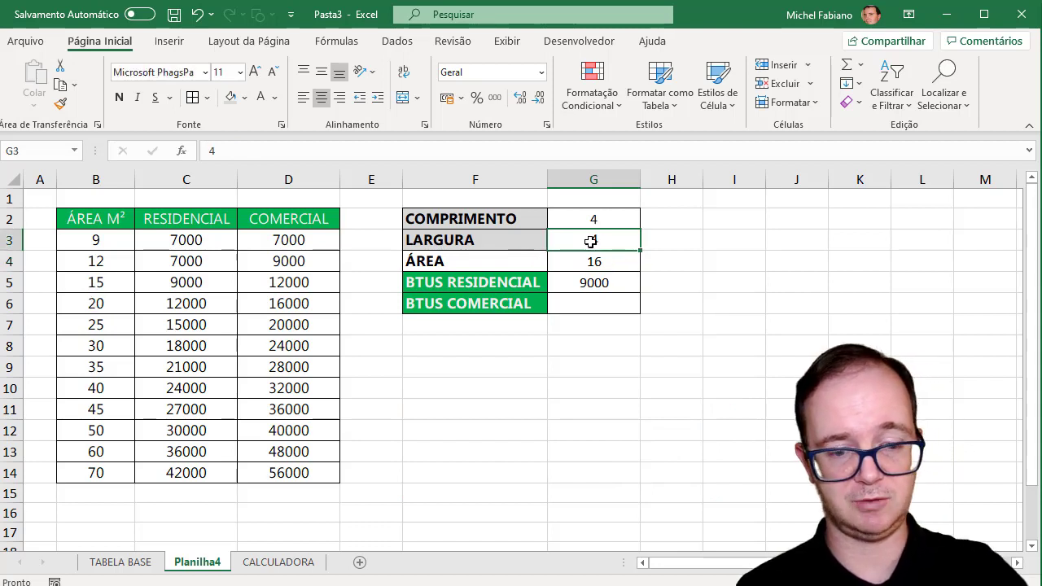
pyautogui.write('5,3')
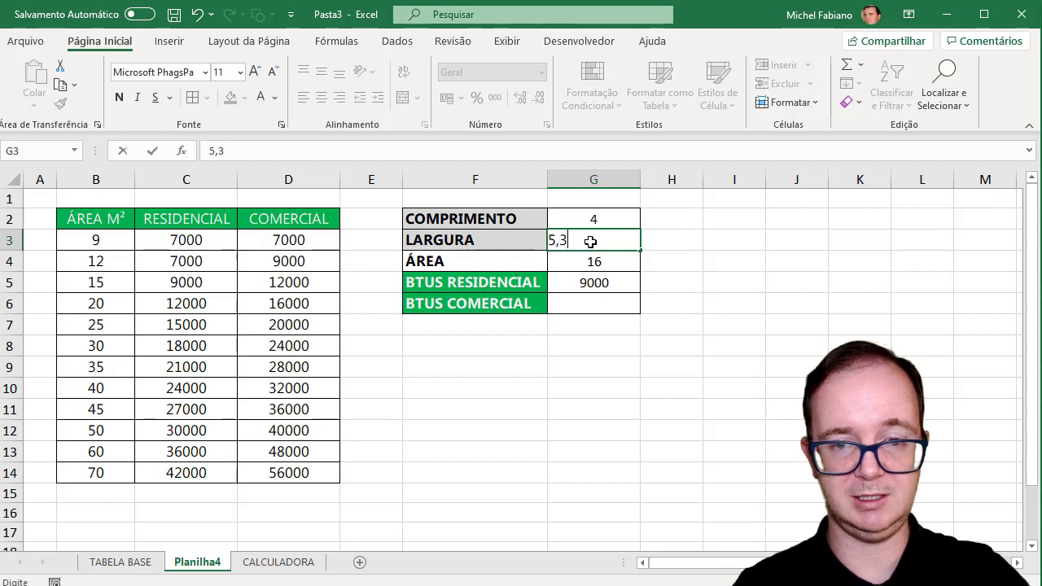
pyautogui.press('Return')
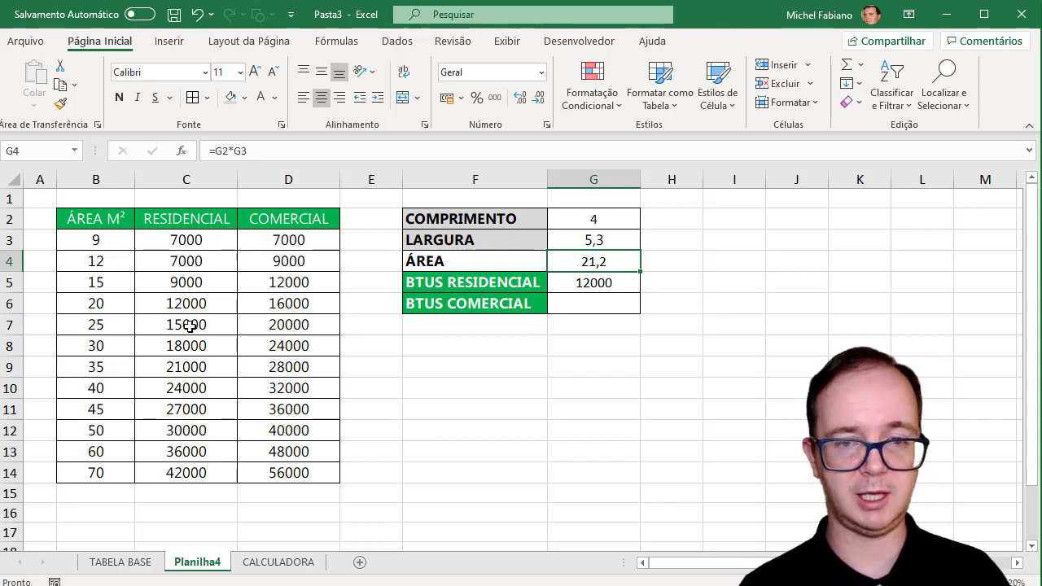
# Step: Set length 3 and width 3, giving area 9 and 7000 residential BTUs
pyautogui.click(598, 219)
pyautogui.write('3')
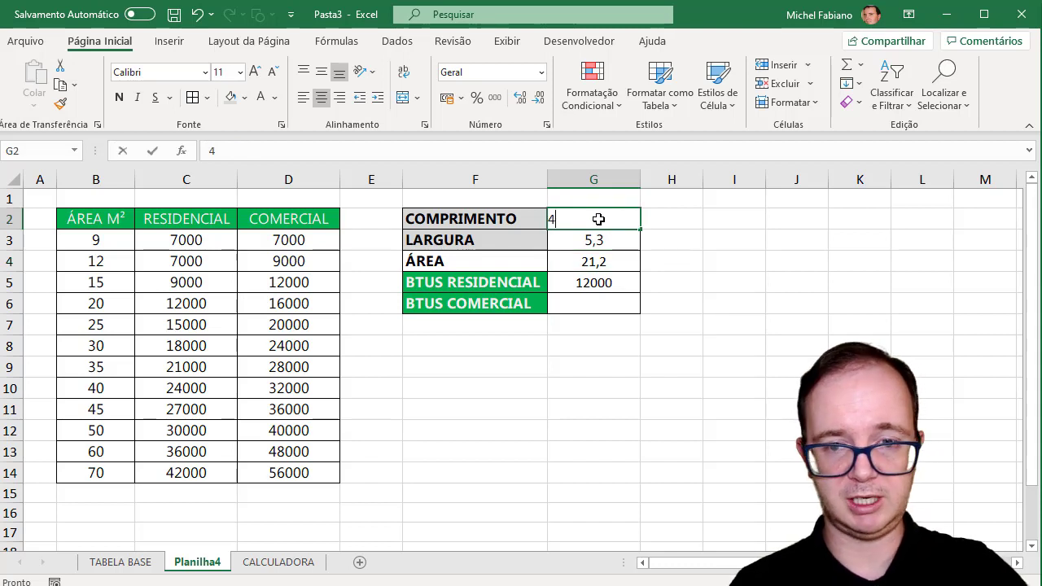
pyautogui.press('Return')
pyautogui.write('3')
pyautogui.press('Return')
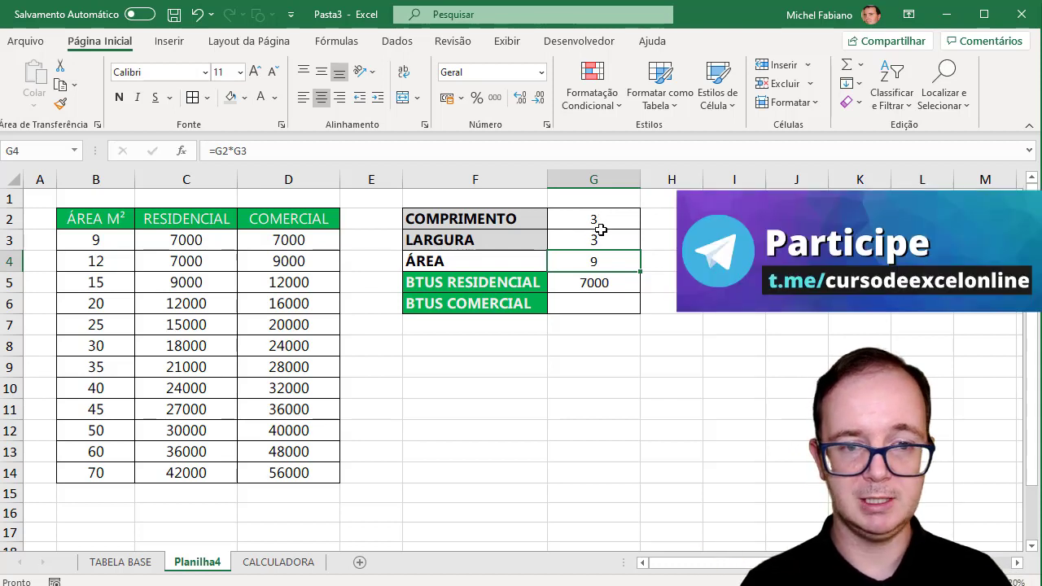
# Step: Enter =PROCV(G4;B2:D14;3;1) in G6 so commercial BTUs show 7000
pyautogui.click(603, 305)
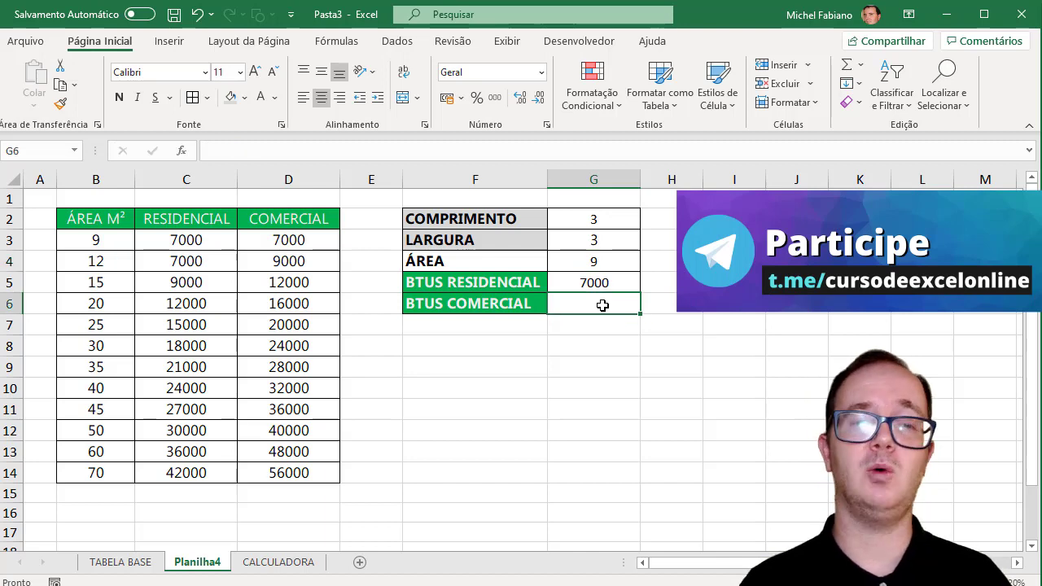
pyautogui.write('=')
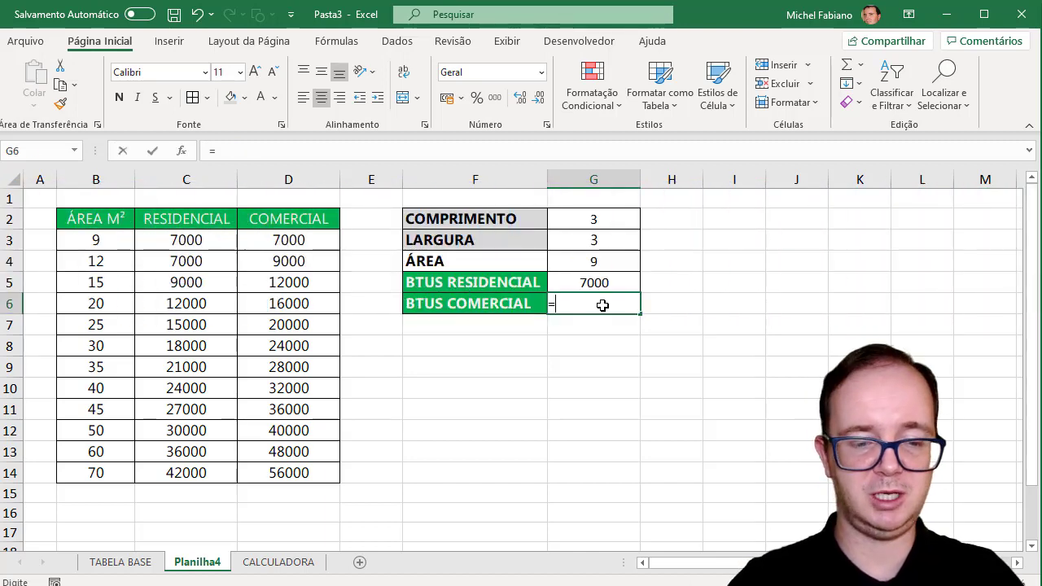
pyautogui.write('PROCV(')
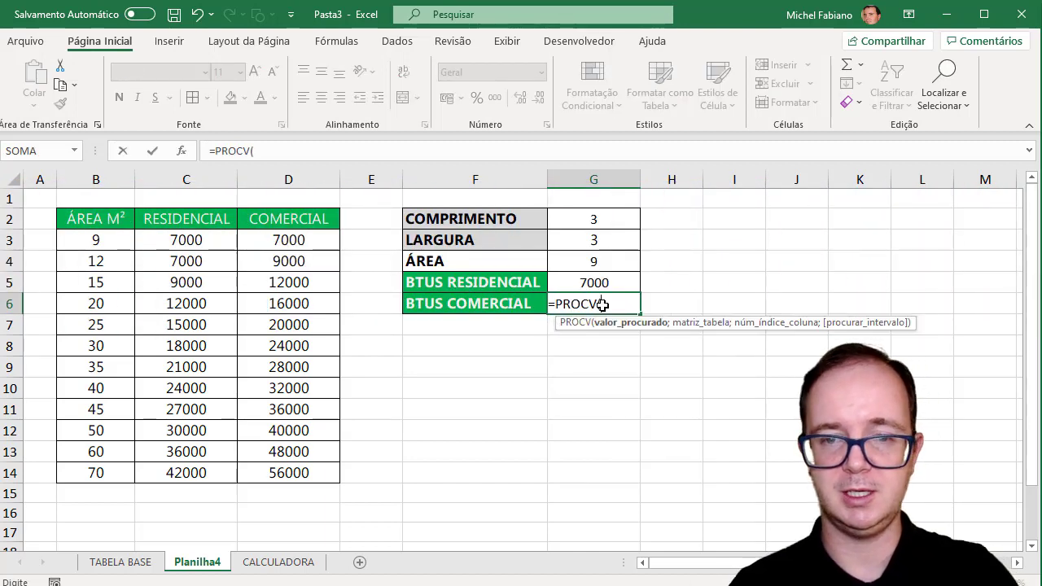
pyautogui.click(594, 261)
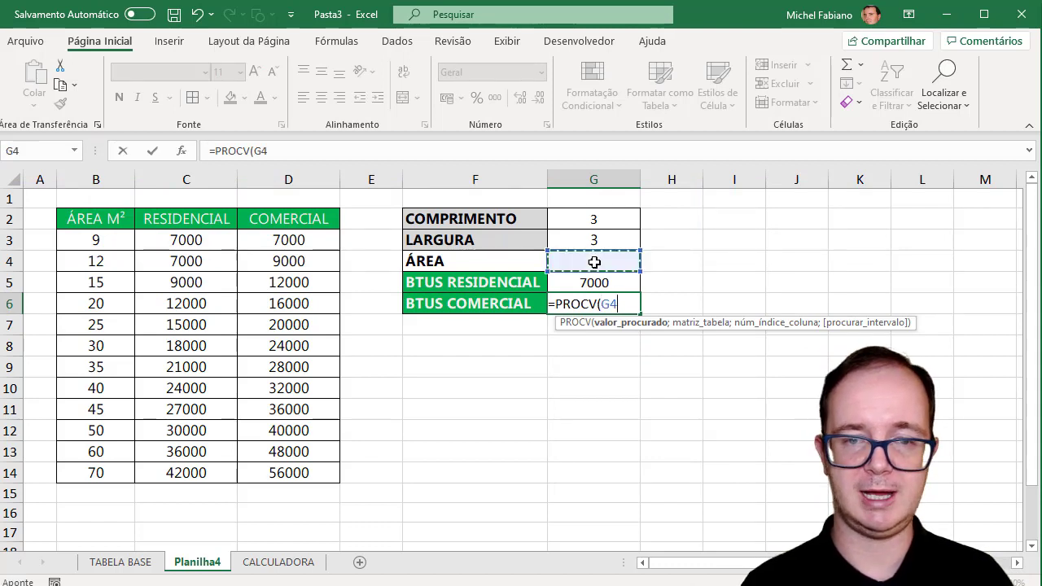
pyautogui.write(';')
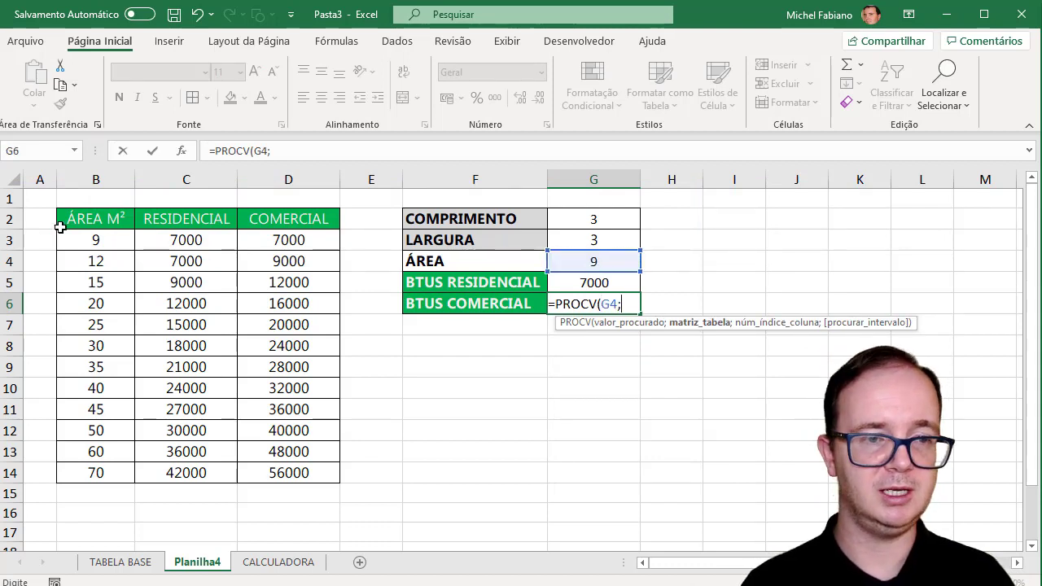
pyautogui.moveTo(83, 220); pyautogui.dragTo(301, 479)
pyautogui.write(';3')
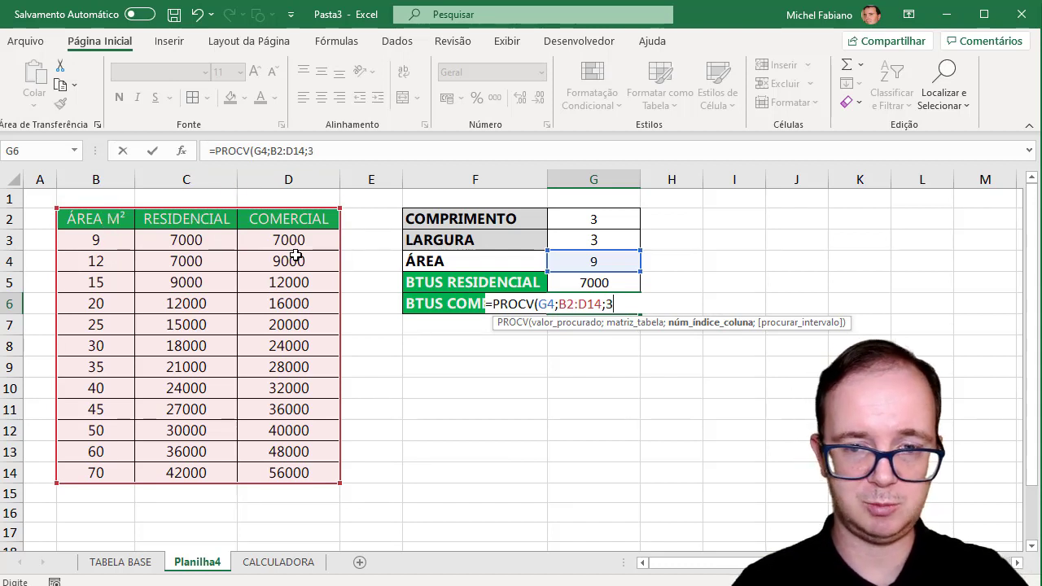
pyautogui.write(';1')
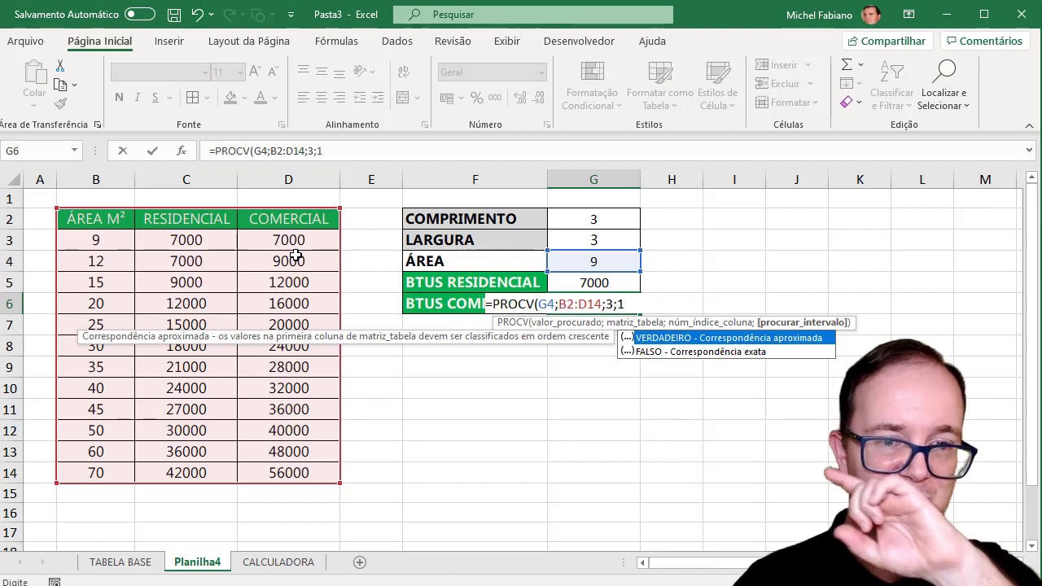
pyautogui.write(')')
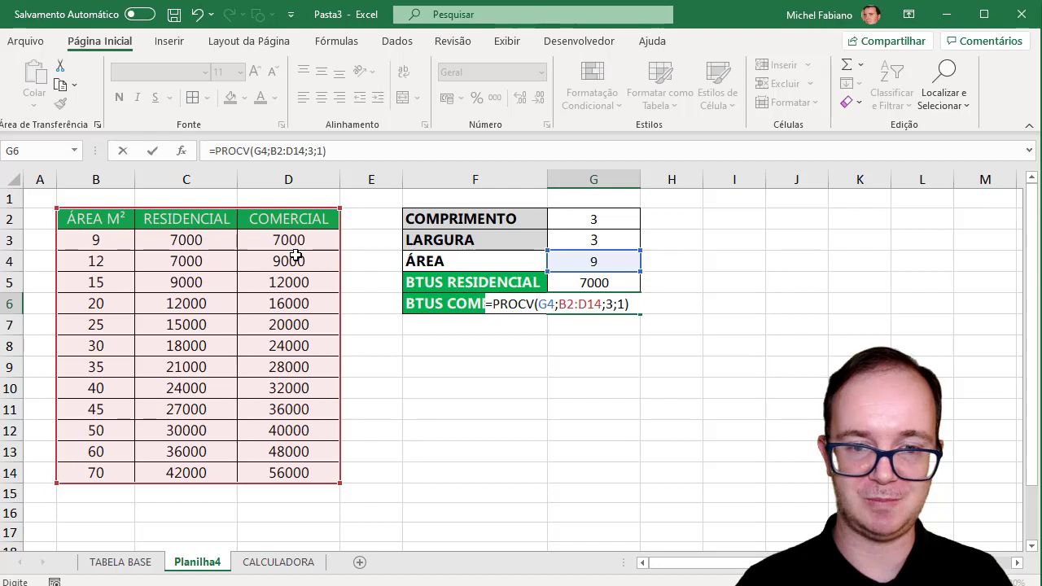
pyautogui.press('Return')
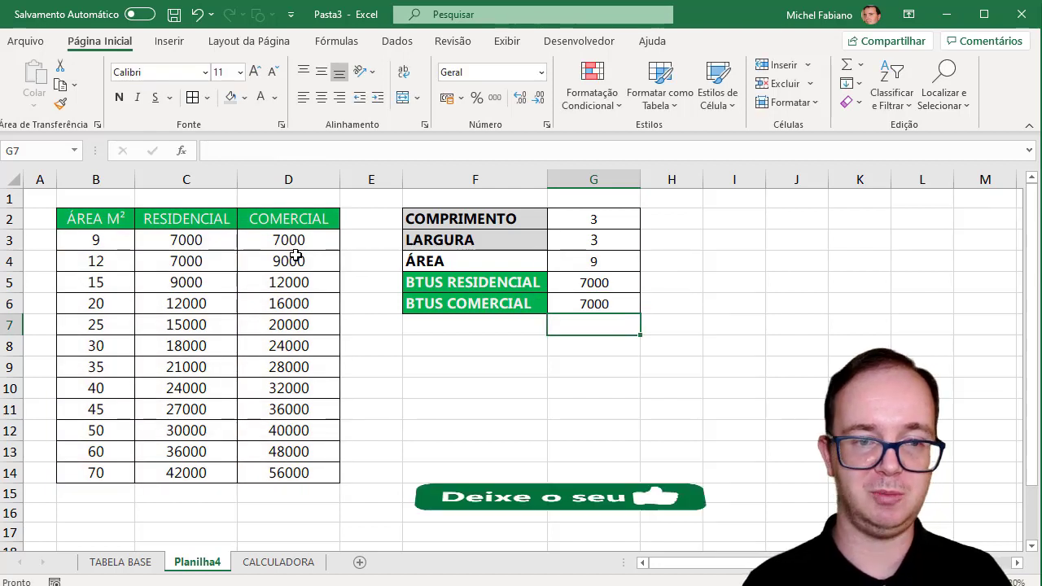
# Step: Change the width in G3 to 4, then 5, then 5,5, cancelling a stray edit in G4
pyautogui.click(623, 240)
pyautogui.write('4')
pyautogui.press('Return')
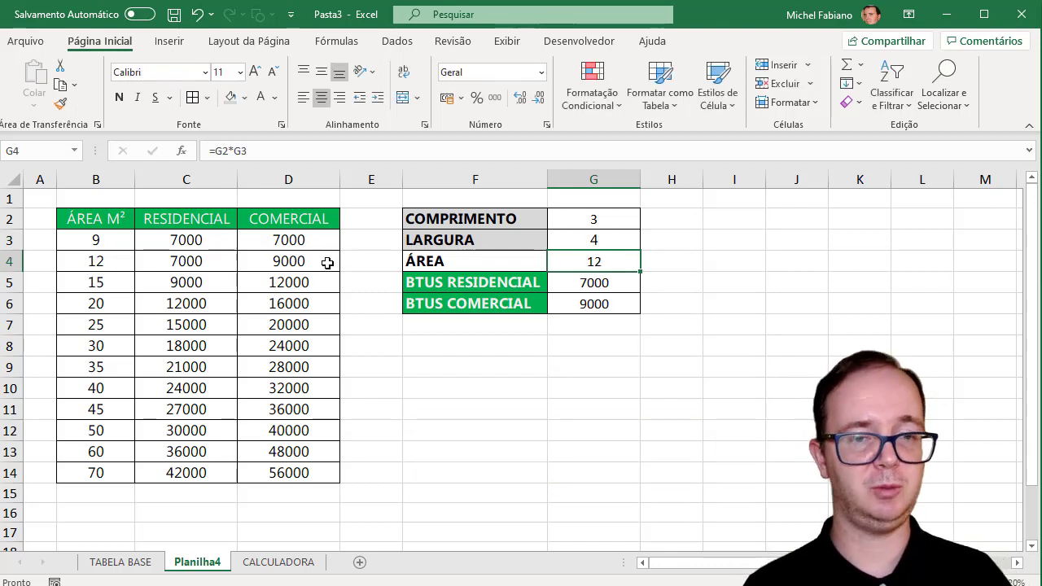
pyautogui.click(608, 240)
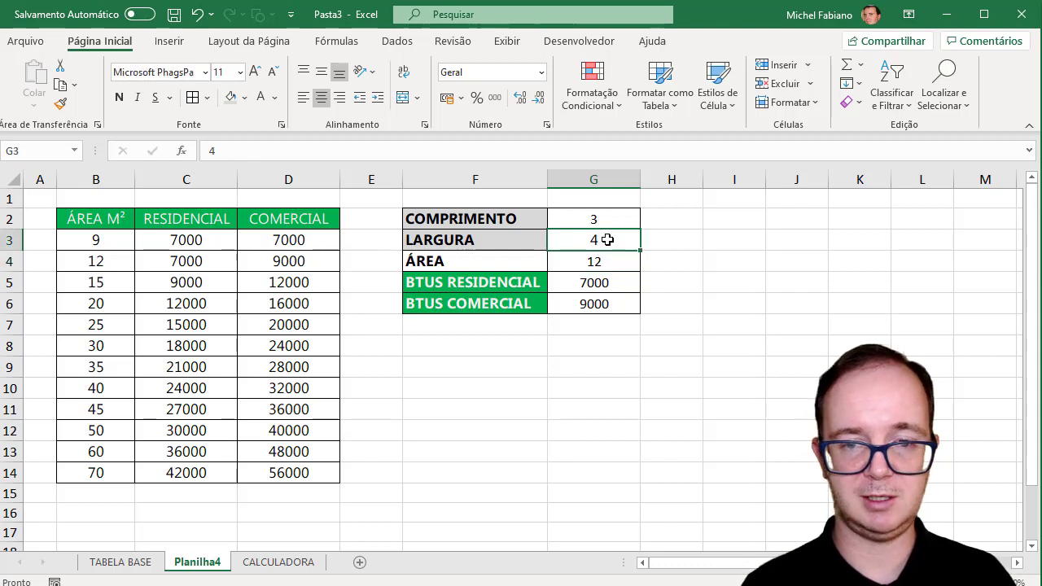
pyautogui.write('5')
pyautogui.press('Return')
pyautogui.write(']')
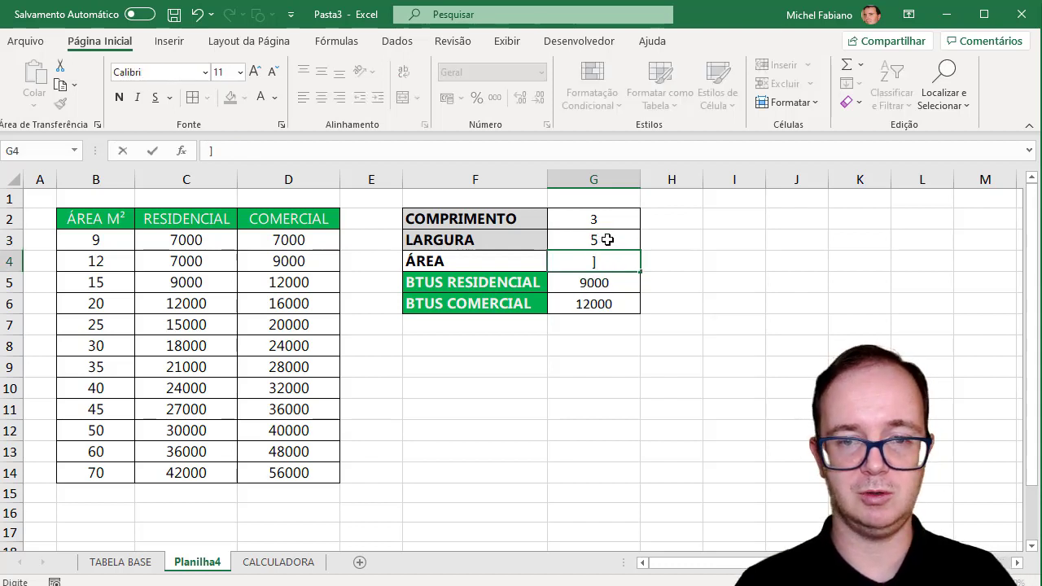
pyautogui.hotkey('ctrl', 'Return')
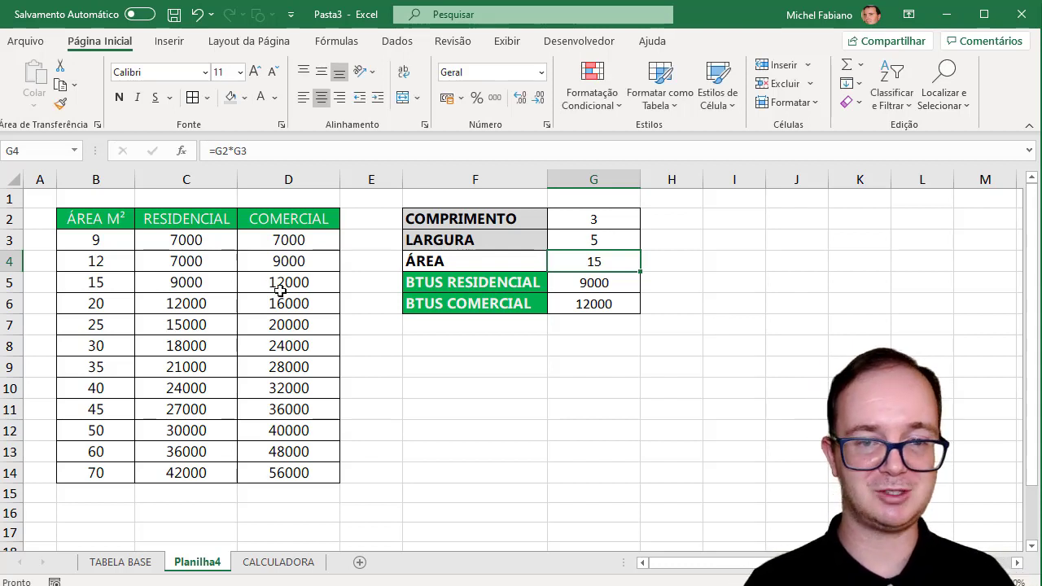
pyautogui.doubleClick(620, 241)
pyautogui.write(',')
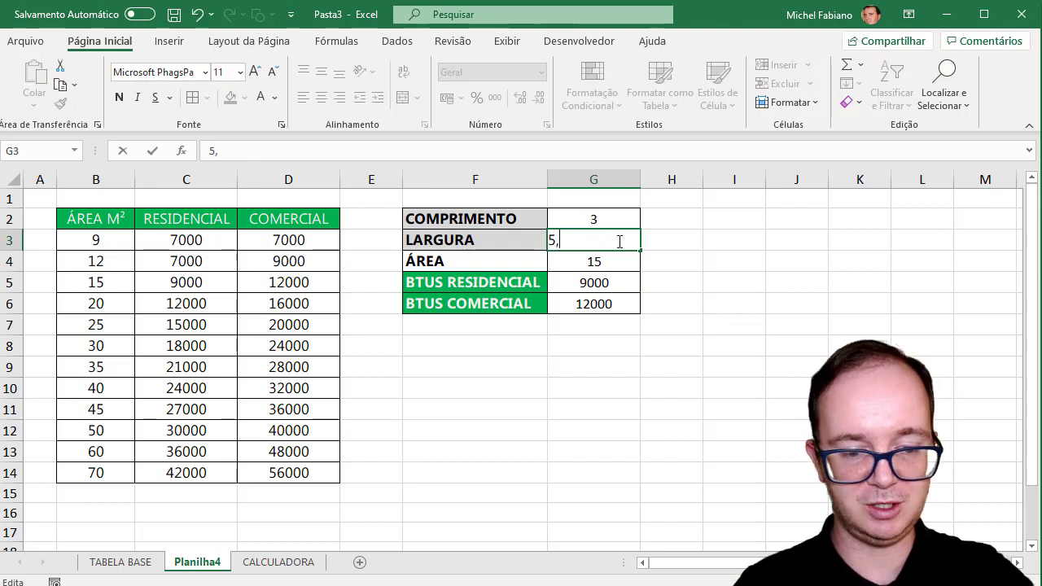
pyautogui.write('5')
pyautogui.press('Return')
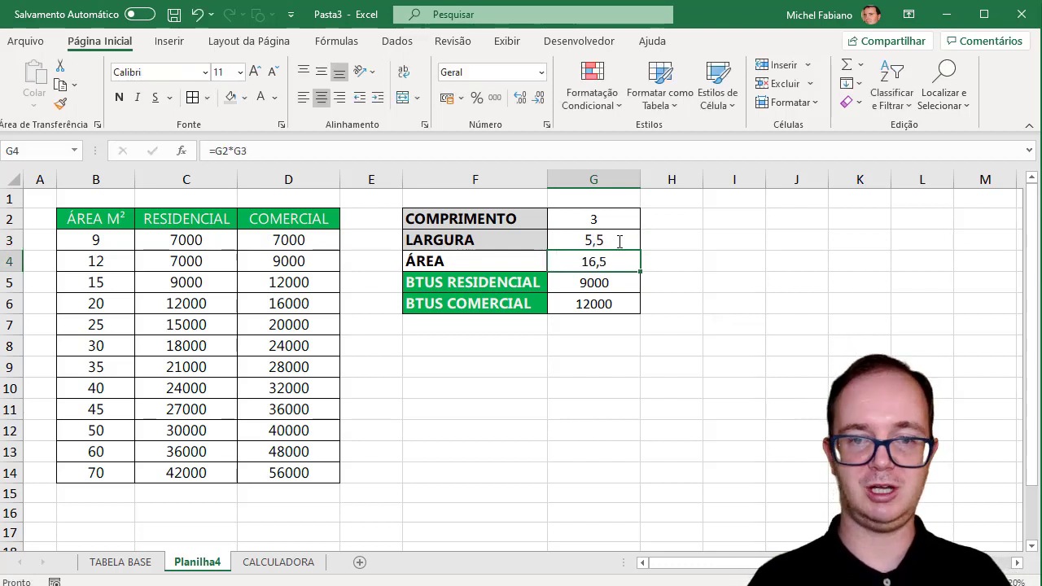
# Step: Change the length to 3,5 and then 4, giving area 22 and 12000/16000 BTUs
pyautogui.click(600, 219)
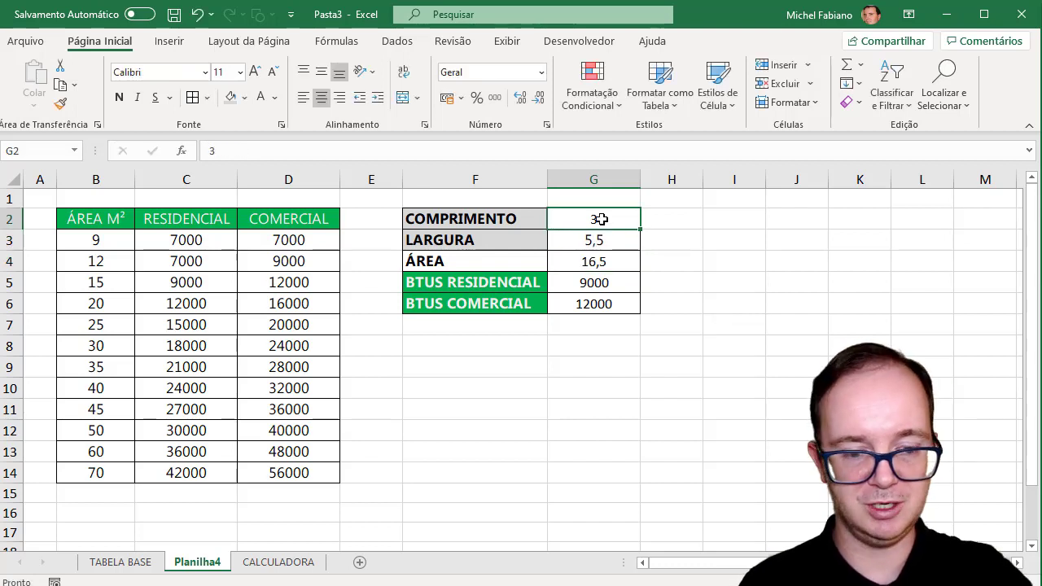
pyautogui.write('3,5')
pyautogui.press('Return')
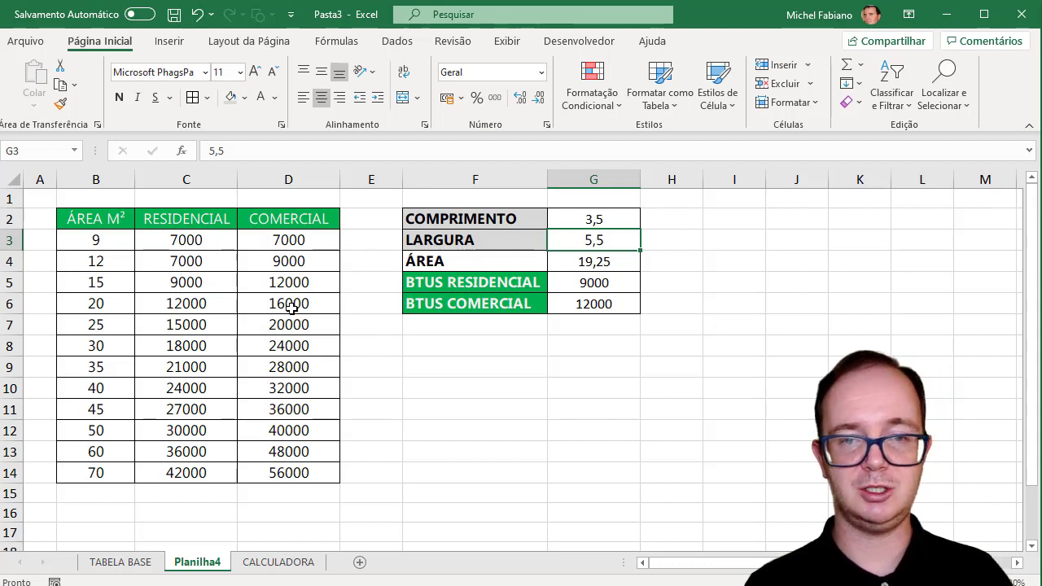
pyautogui.click(595, 220)
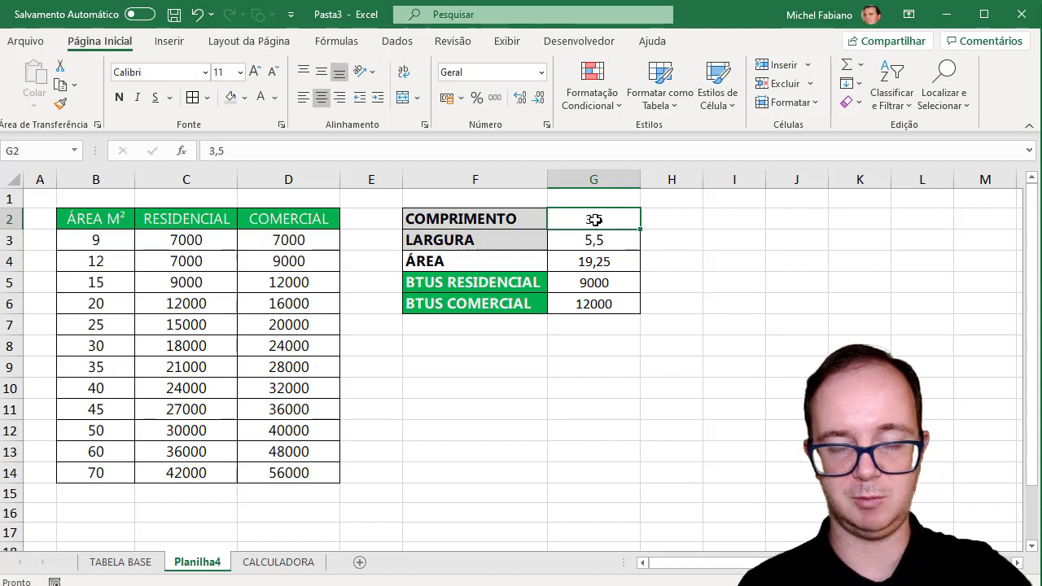
pyautogui.write('4')
pyautogui.press('Return')
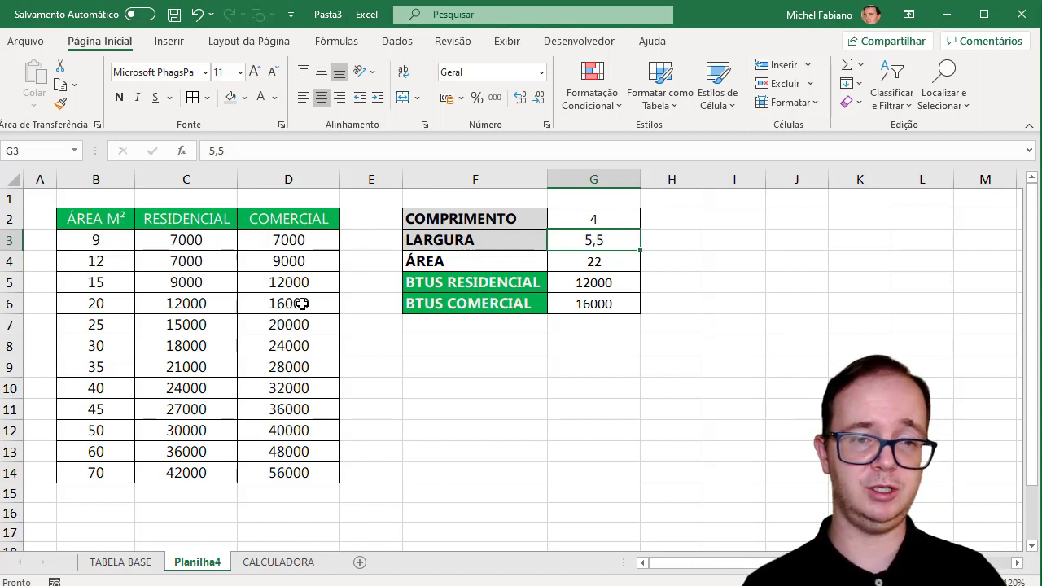
# Step: Move through the CALCULADORA and Planilha4 sheets, ending on TABELA BASE
pyautogui.click(278, 561)
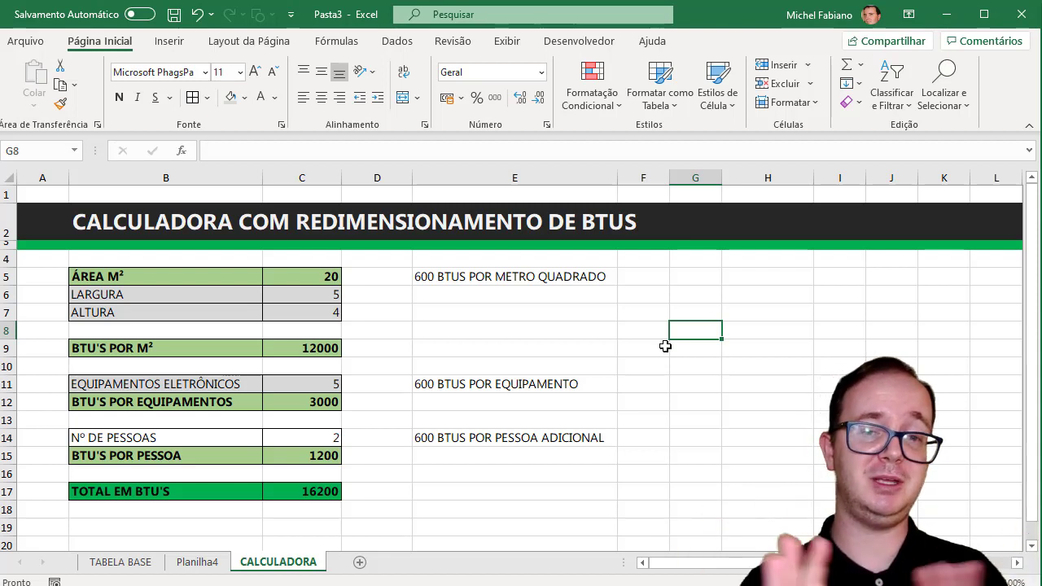
pyautogui.click(196, 565)
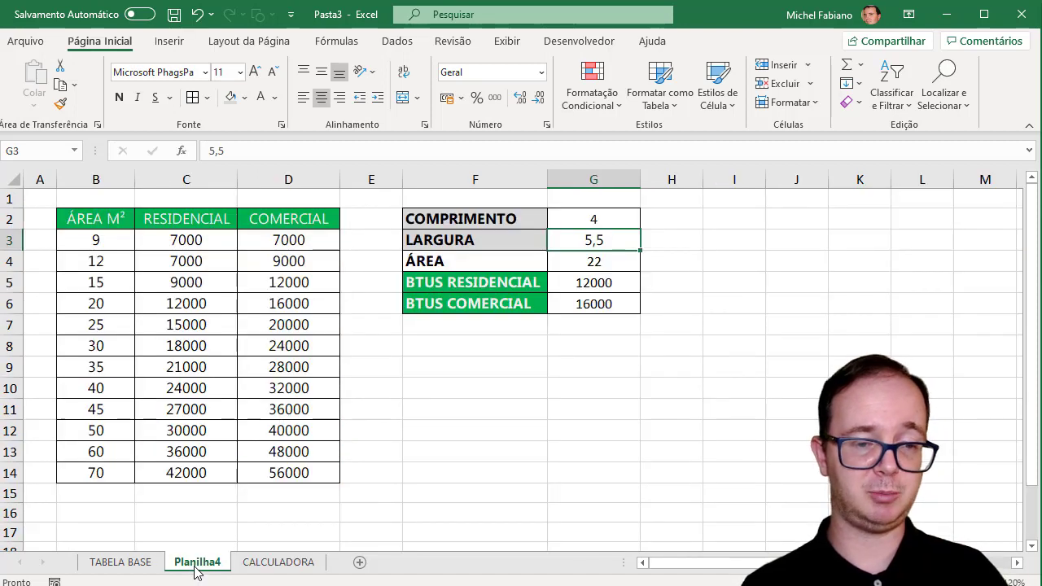
pyautogui.click(122, 564)
pyautogui.click(426, 384)
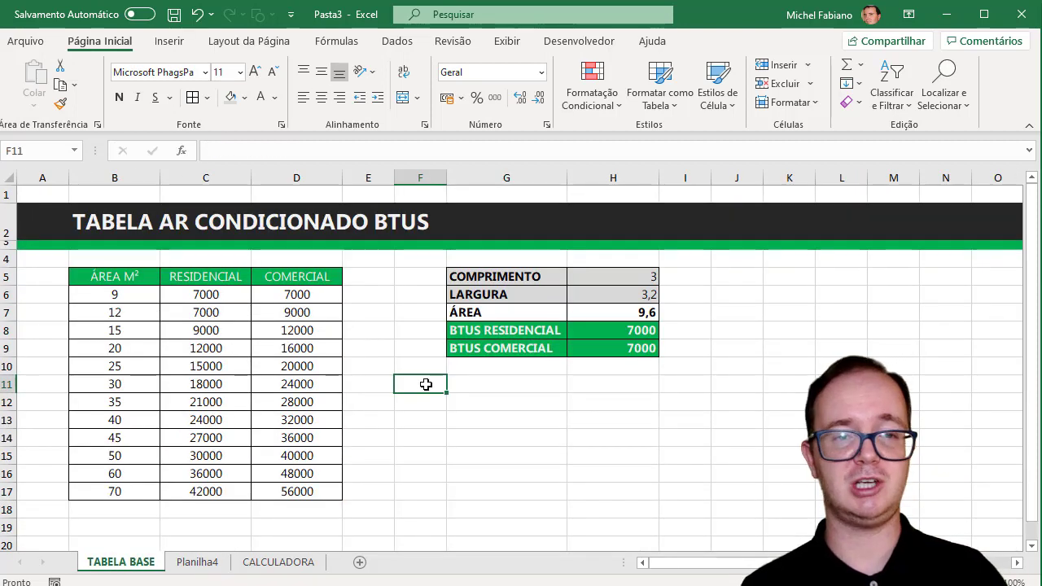